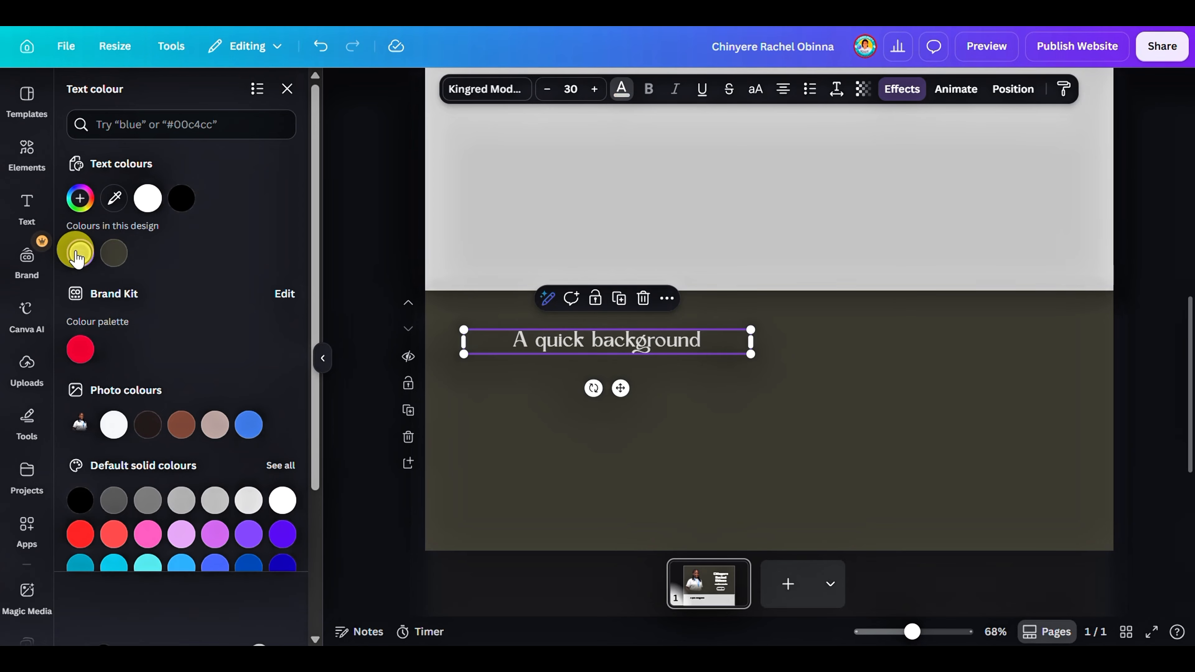
Move the heading to the right side of the dark section and change its text to "My Work"
{"action": "left_click_drag", "start_coordinate": [568, 347], "coordinate": [894, 354]}
{"action": "double_click", "coordinate": [896, 339]}
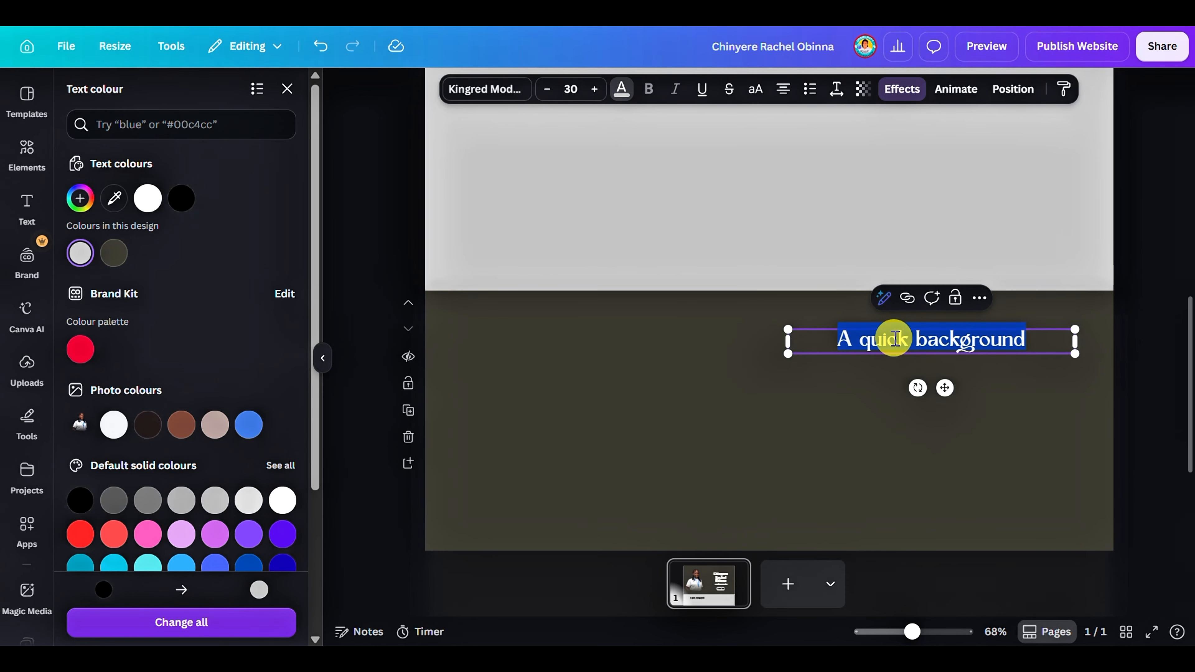
{"action": "type", "text": "My Work"}
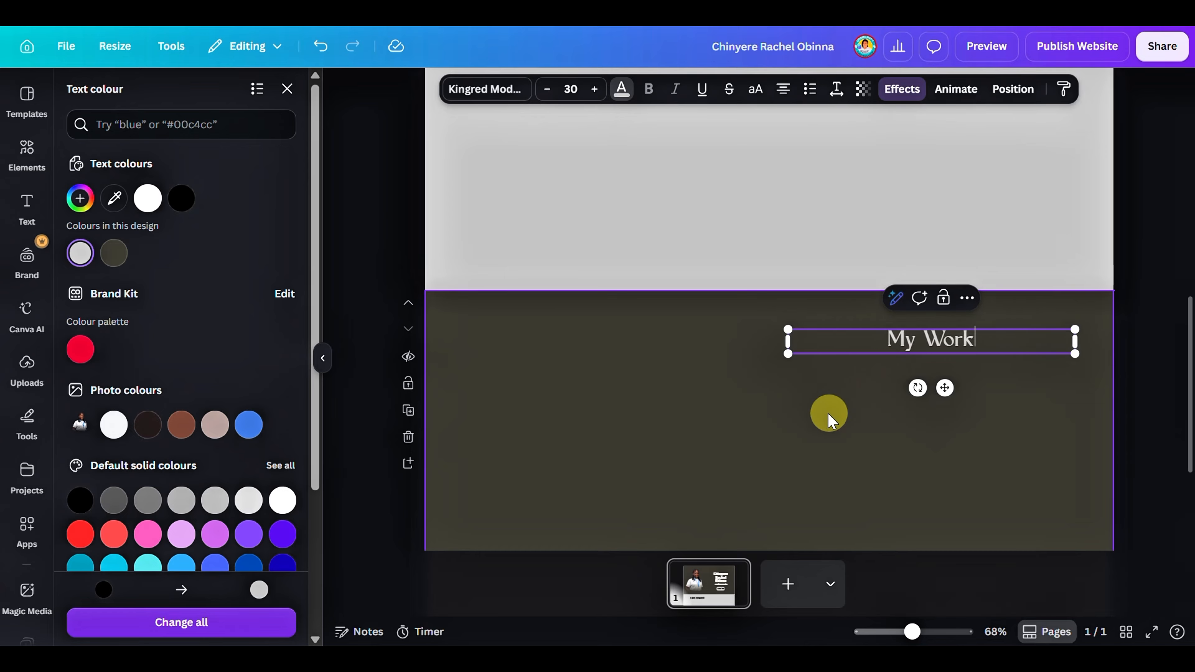
{"action": "scroll", "coordinate": [793, 407], "scroll_direction": "down", "scroll_amount": 4}
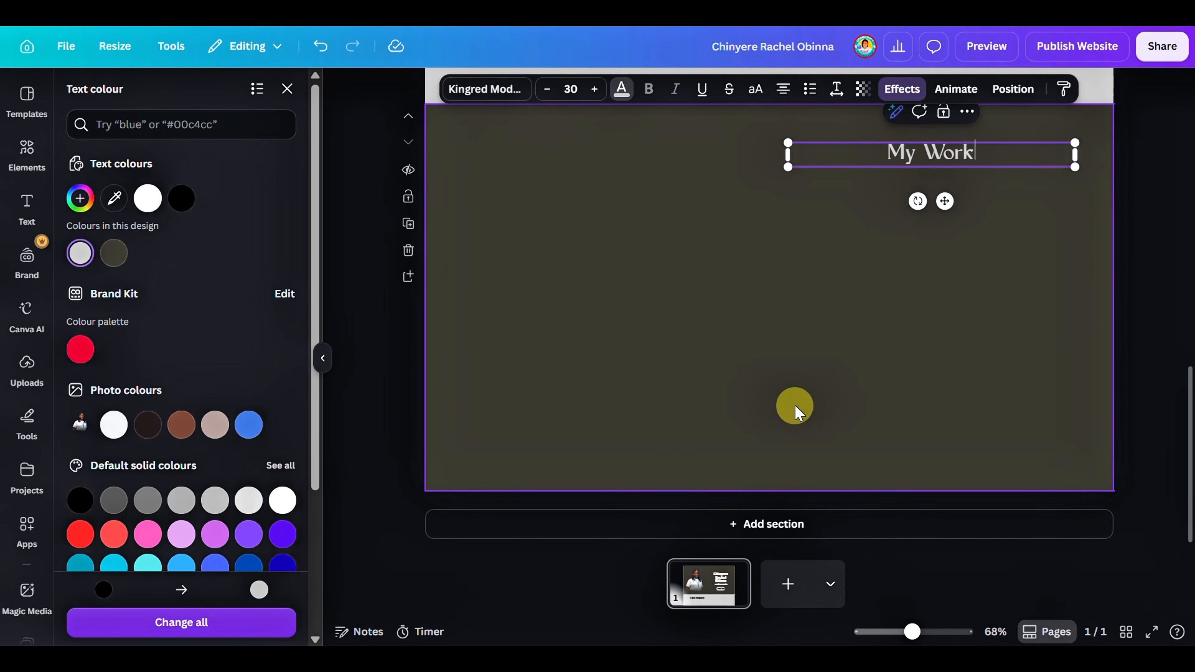
{"action": "left_click", "coordinate": [795, 400]}
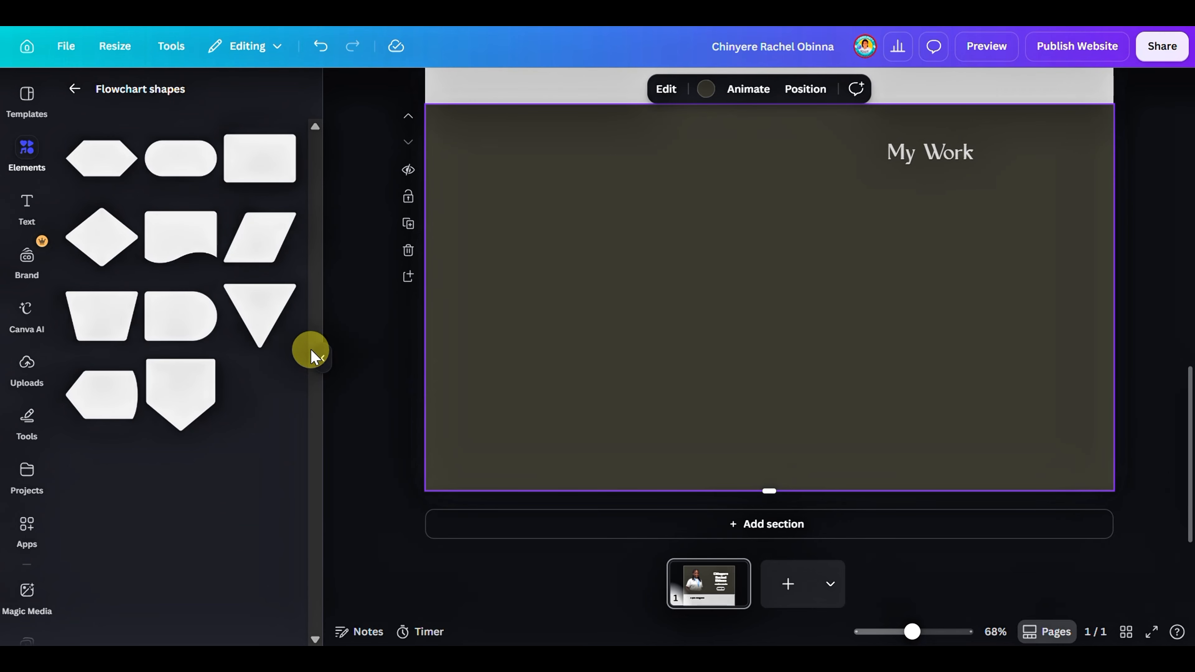
Search the available apps for "embed" and open the Embed app
{"action": "left_click", "coordinate": [323, 362]}
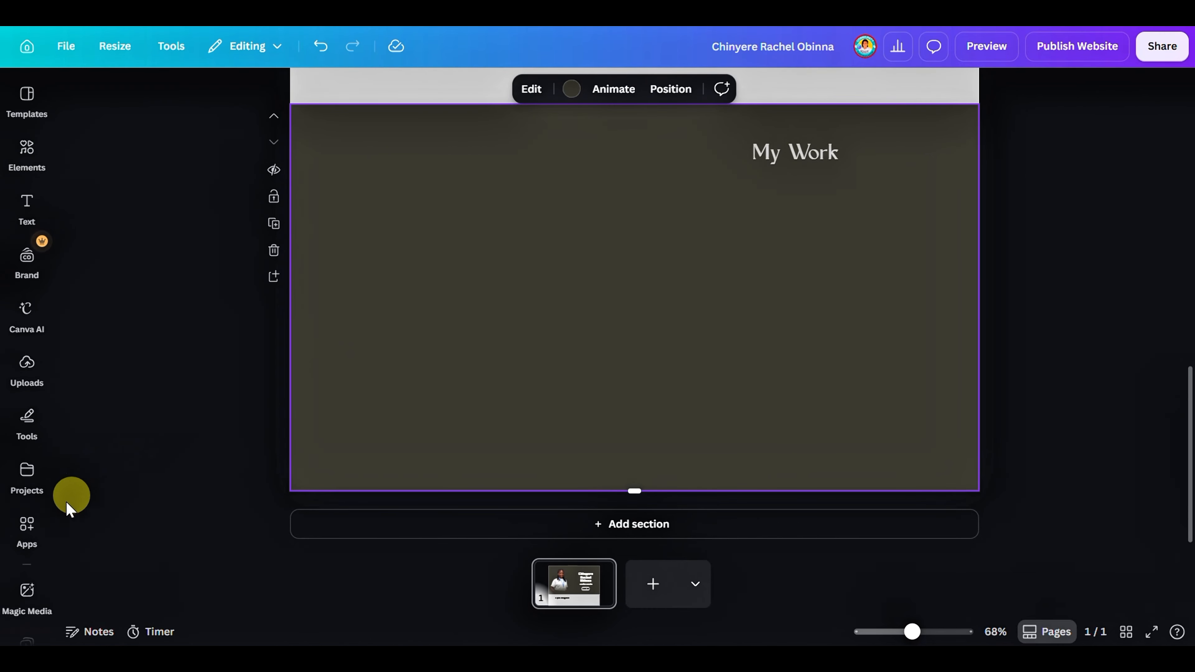
{"action": "scroll", "coordinate": [36, 423], "scroll_direction": "down", "scroll_amount": 3}
{"action": "scroll", "coordinate": [37, 425], "scroll_direction": "down", "scroll_amount": 5}
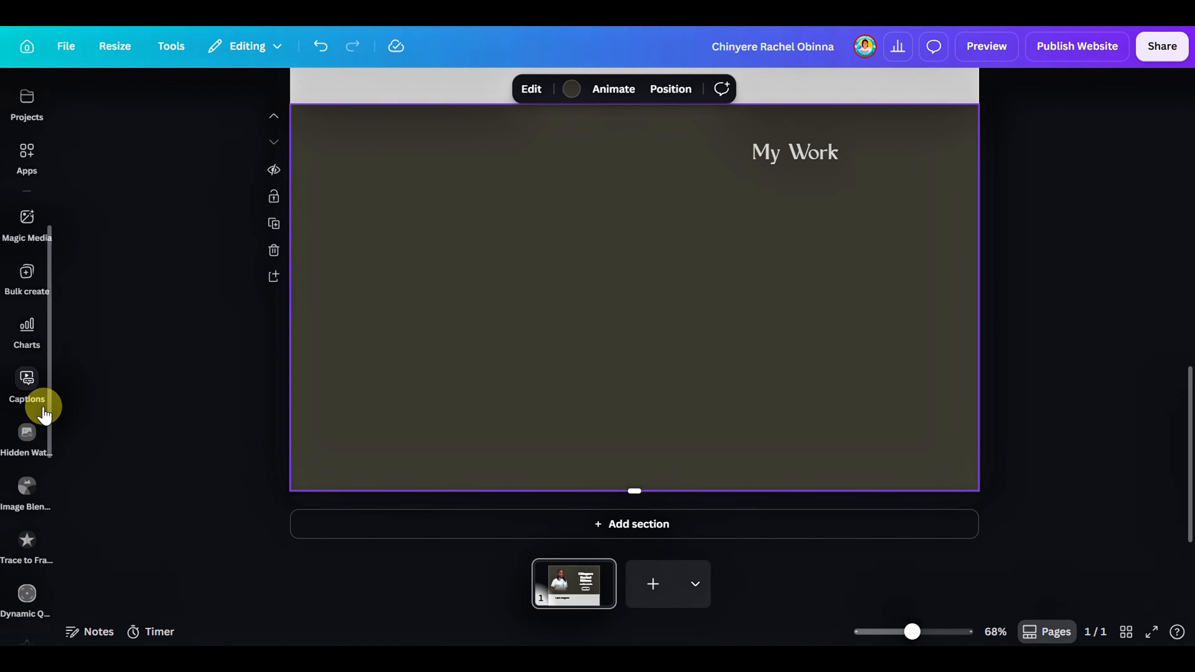
{"action": "scroll", "coordinate": [24, 339], "scroll_direction": "up", "scroll_amount": 4}
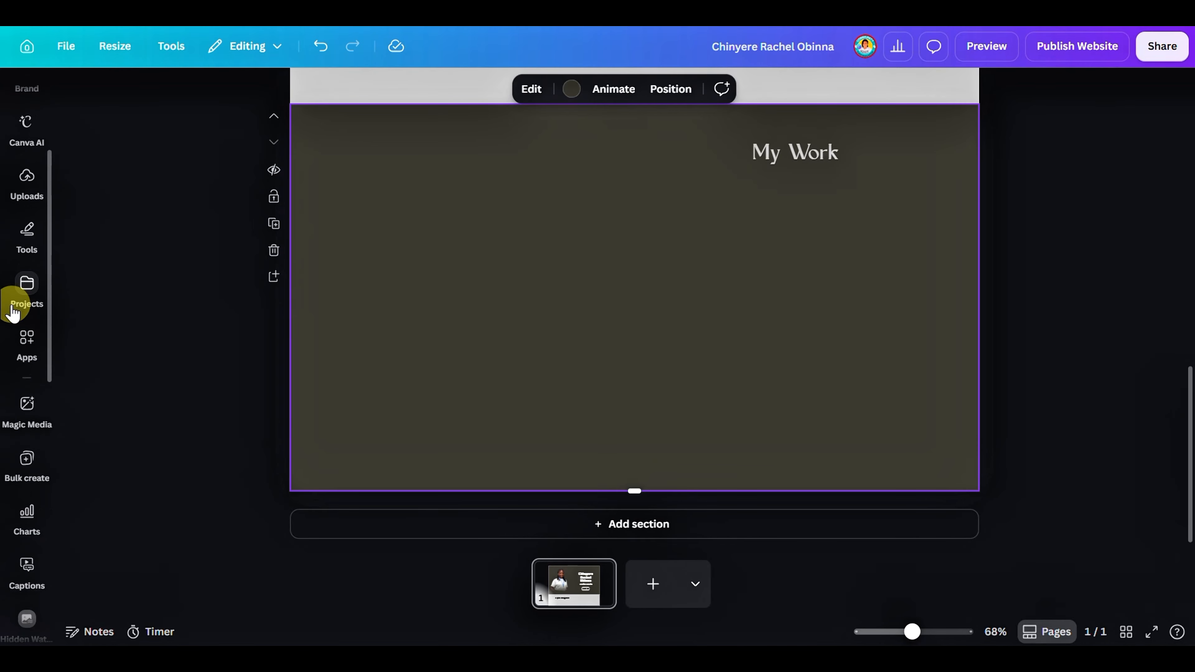
{"action": "left_click", "coordinate": [27, 339]}
{"action": "left_click", "coordinate": [157, 102]}
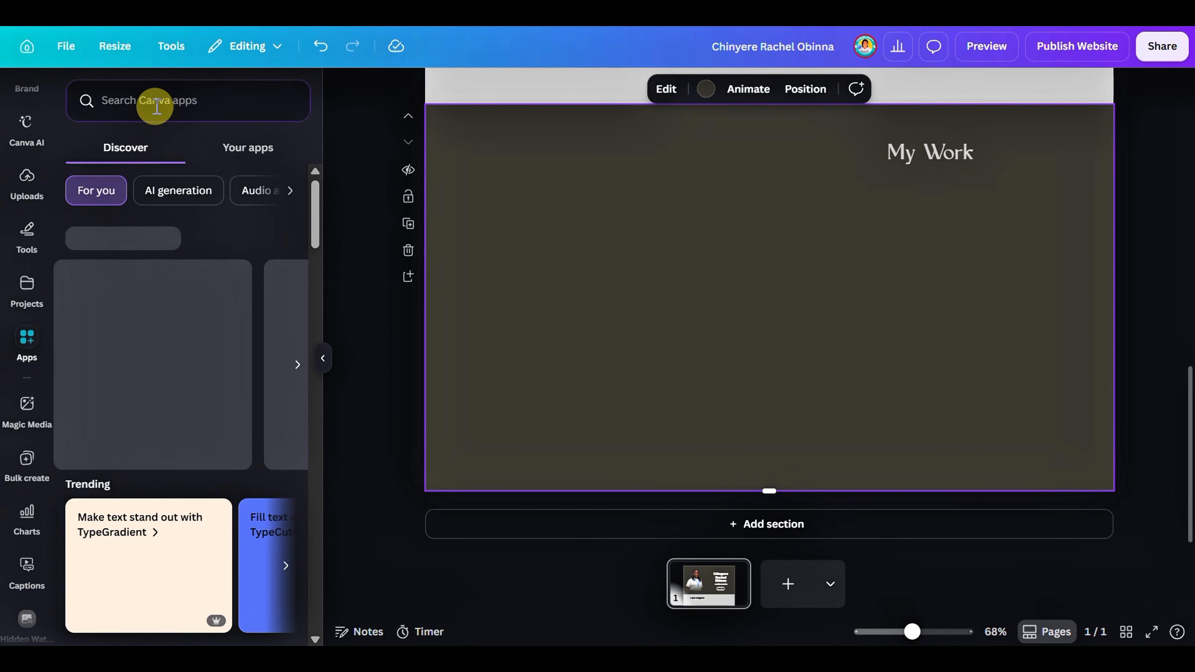
{"action": "type", "text": "embed"}
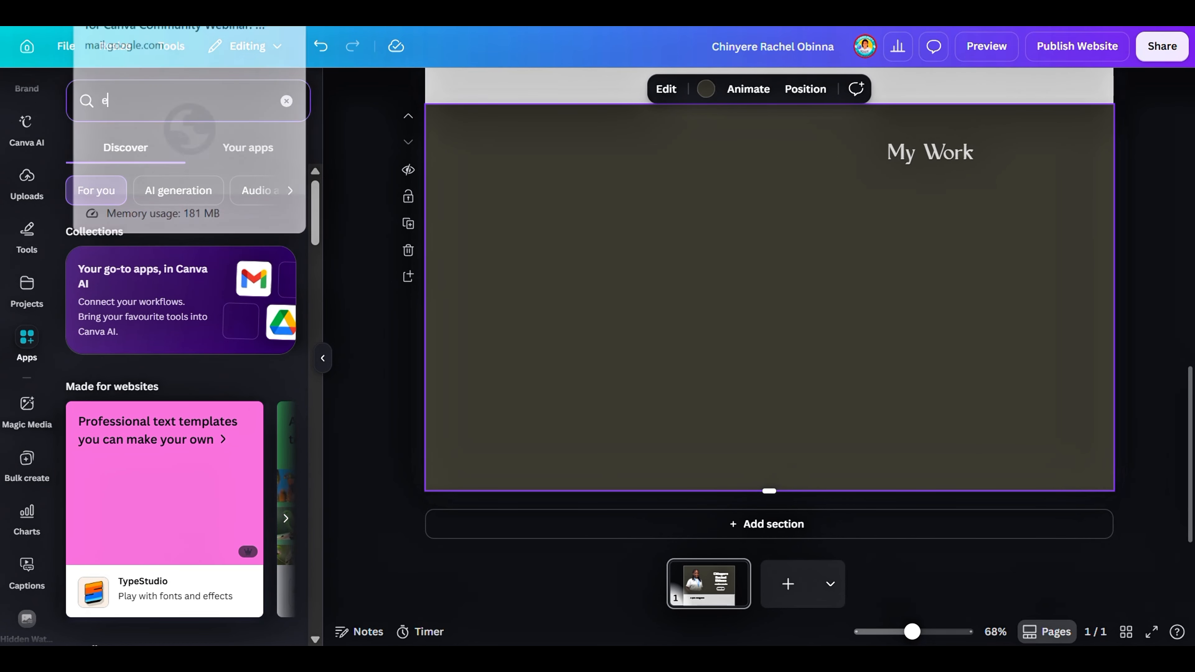
{"action": "key", "text": "Return"}
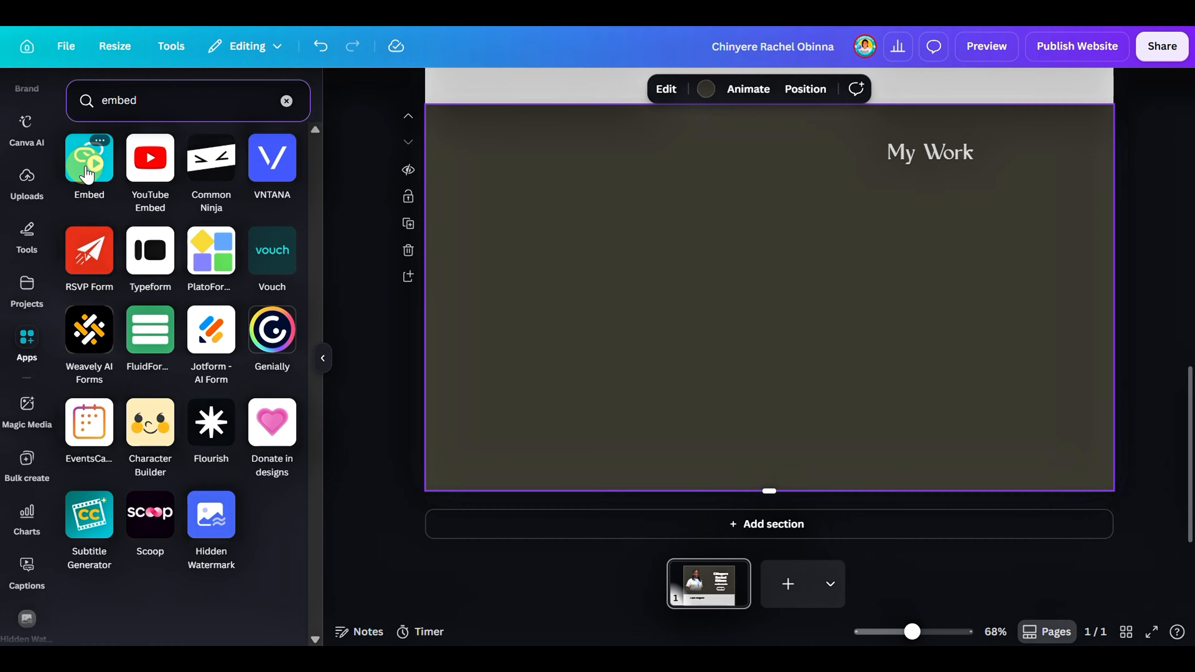
{"action": "left_click", "coordinate": [87, 174]}
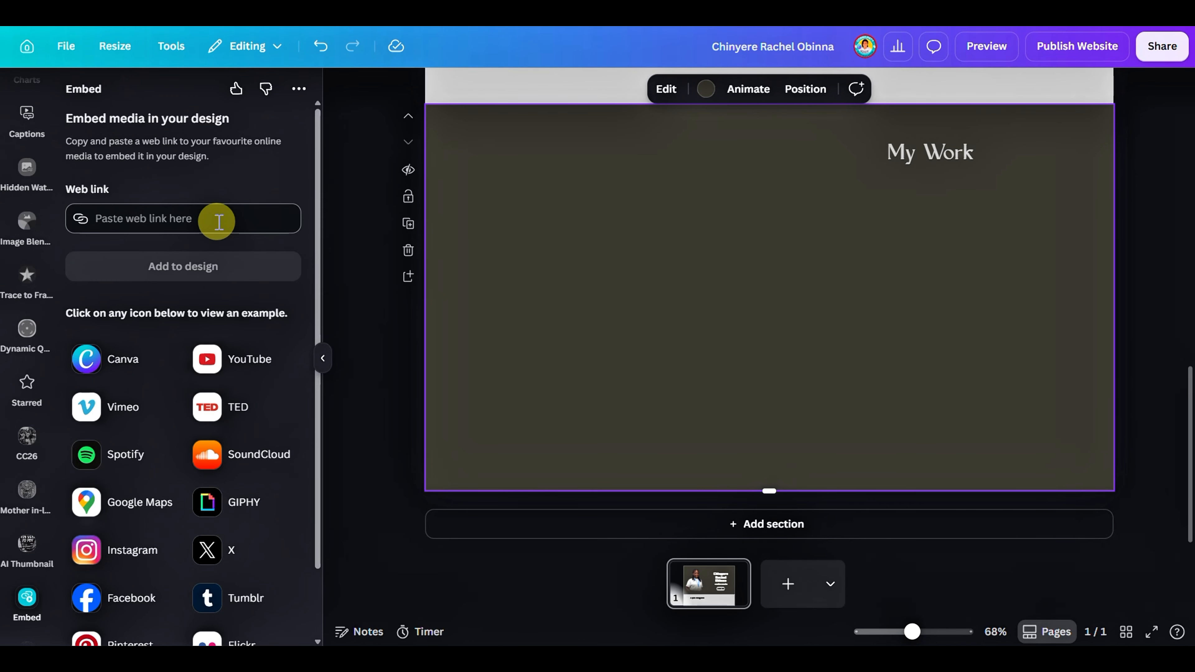
Embed the copied Canva profile link in the dark section and fit the embed at a smaller size below the "My Work" heading
{"action": "left_click", "coordinate": [219, 221]}
{"action": "key", "text": "ctrl+v"}
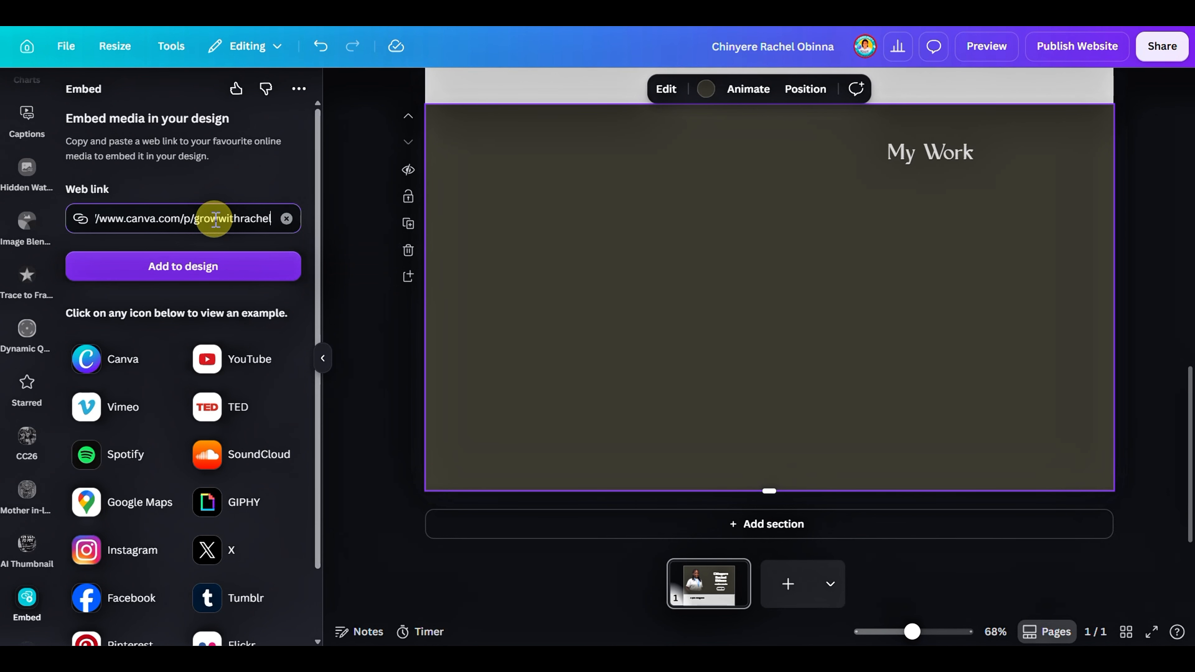
{"action": "left_click", "coordinate": [228, 266]}
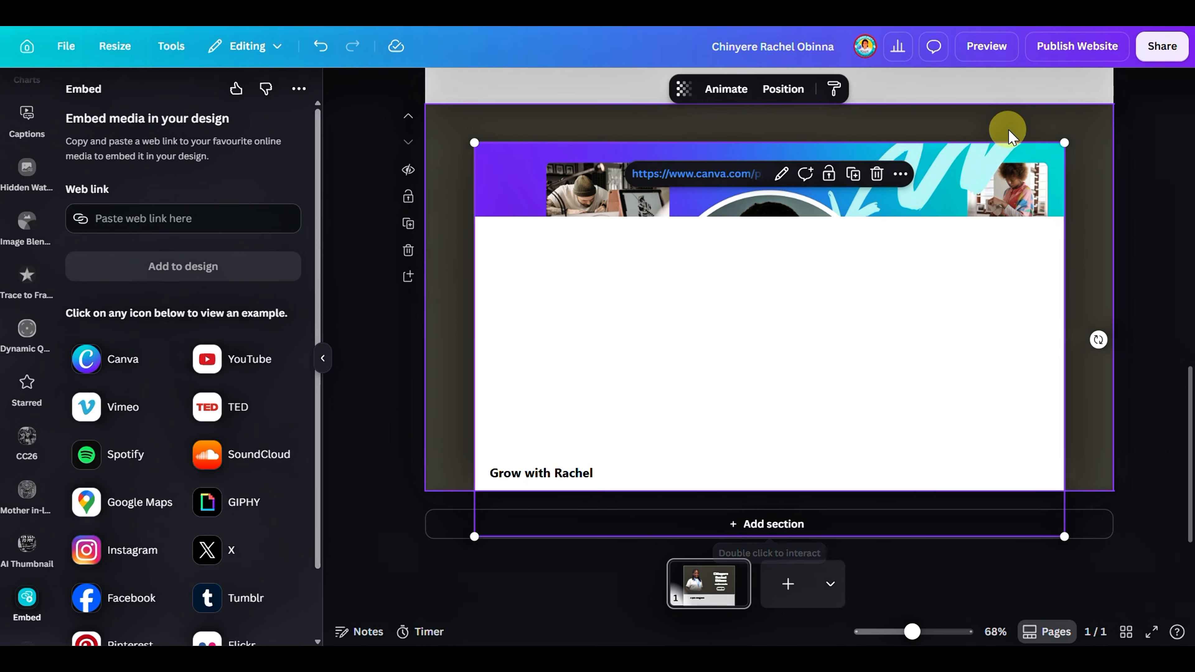
{"action": "left_click_drag", "start_coordinate": [1064, 147], "coordinate": [980, 215]}
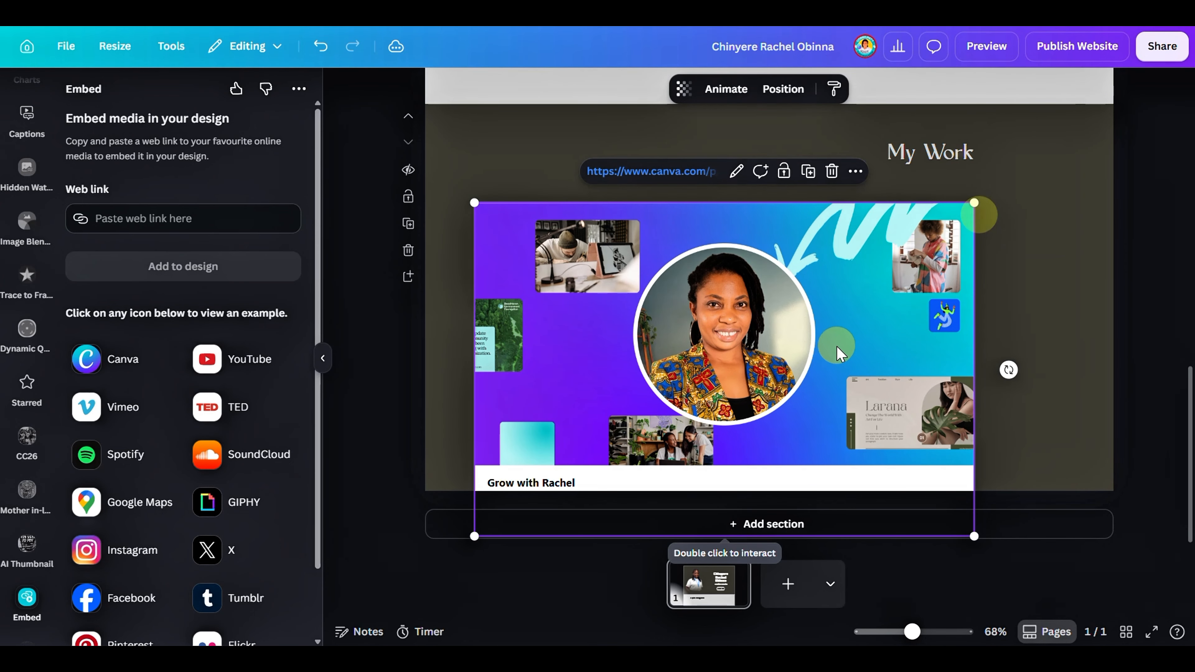
{"action": "left_click_drag", "start_coordinate": [835, 339], "coordinate": [846, 297]}
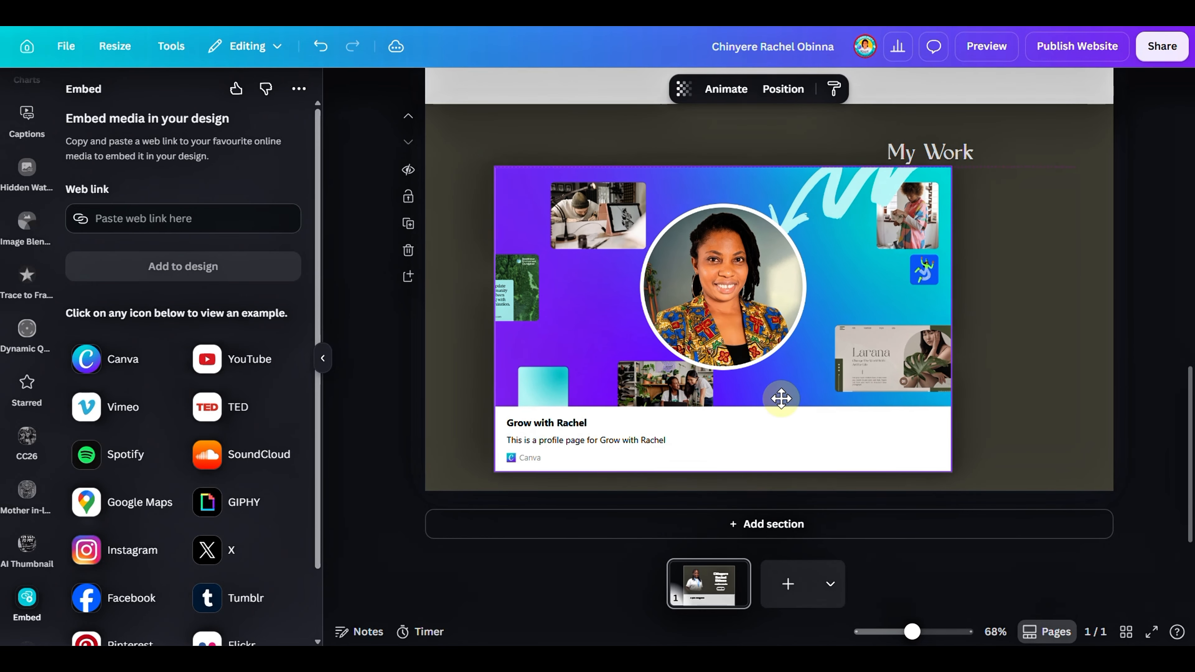
Shift the "My Work" heading slightly up, clear of the embed, and set it in uppercase
{"action": "left_click_drag", "start_coordinate": [927, 152], "coordinate": [925, 141]}
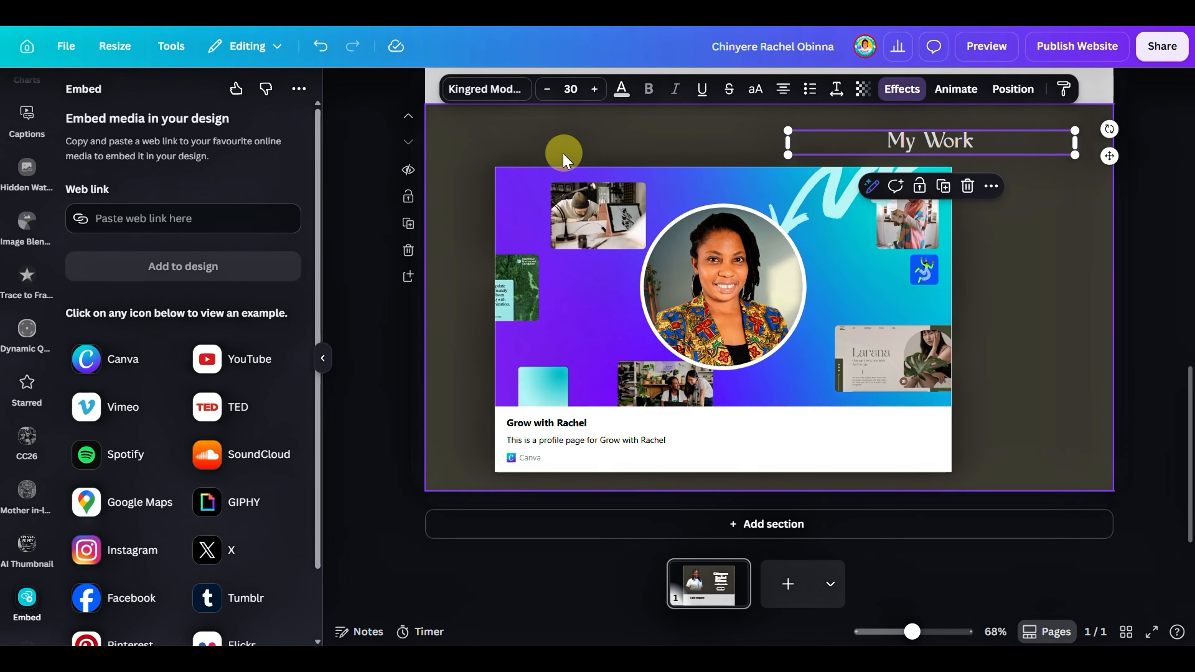
{"action": "left_click", "coordinate": [754, 91]}
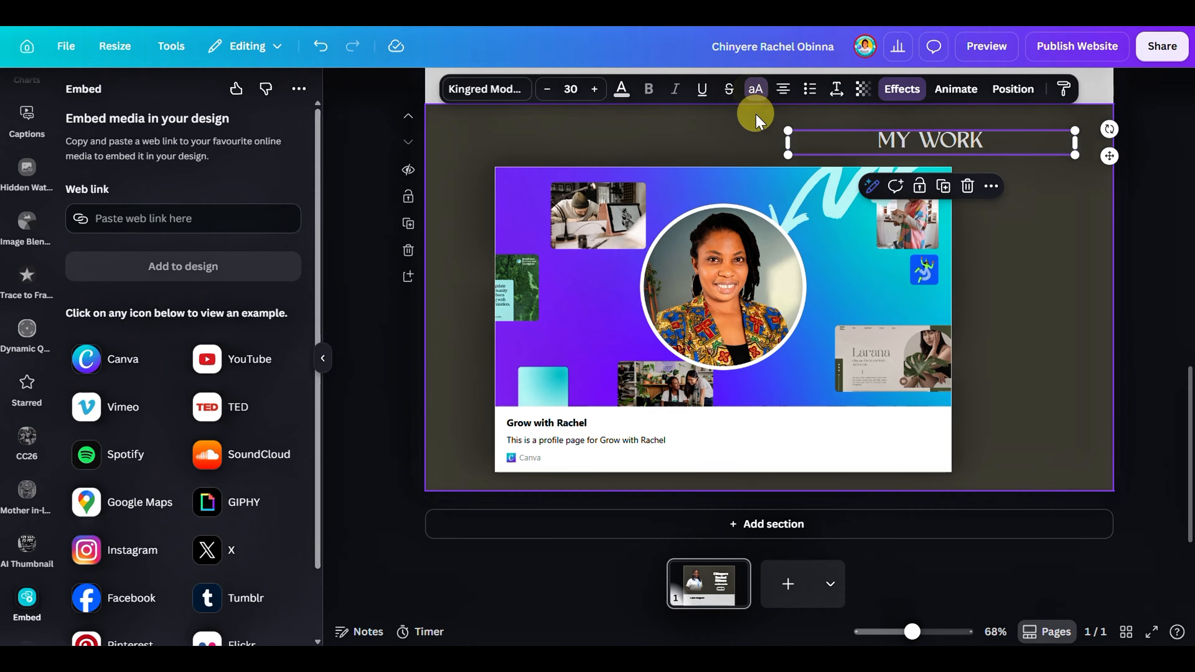
{"action": "left_click", "coordinate": [1087, 450]}
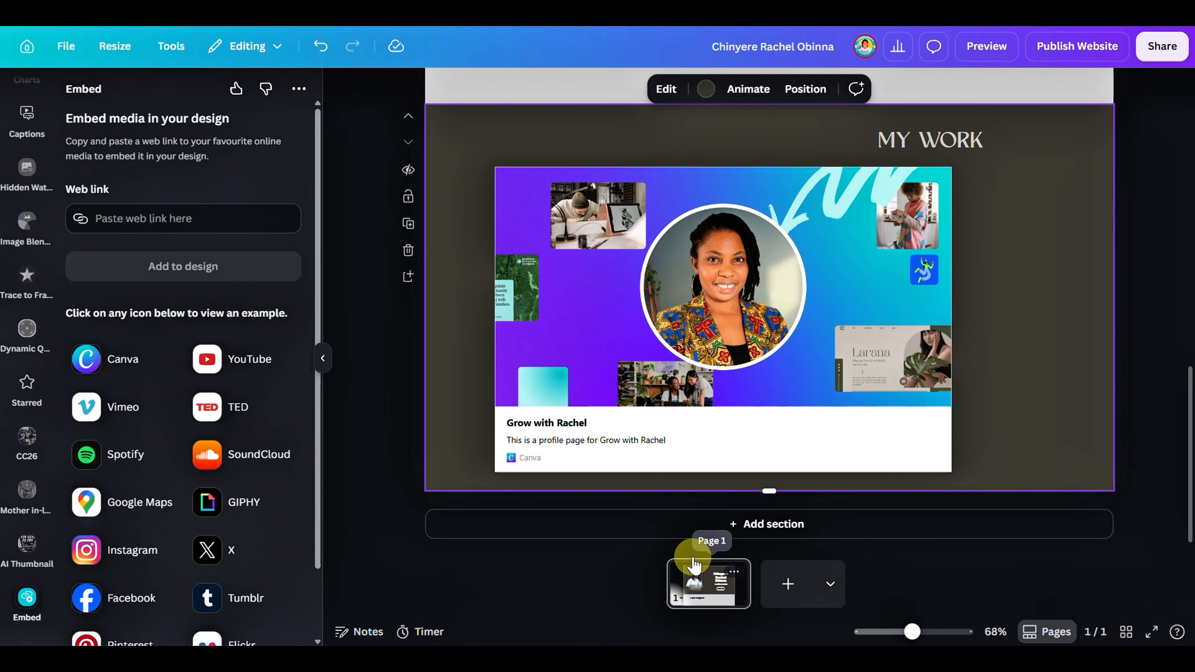
Add a new section below the "My Work" section and set its background to light grey #c5c5c5
{"action": "scroll", "coordinate": [727, 356], "scroll_direction": "up", "scroll_amount": 1}
{"action": "left_click", "coordinate": [707, 523]}
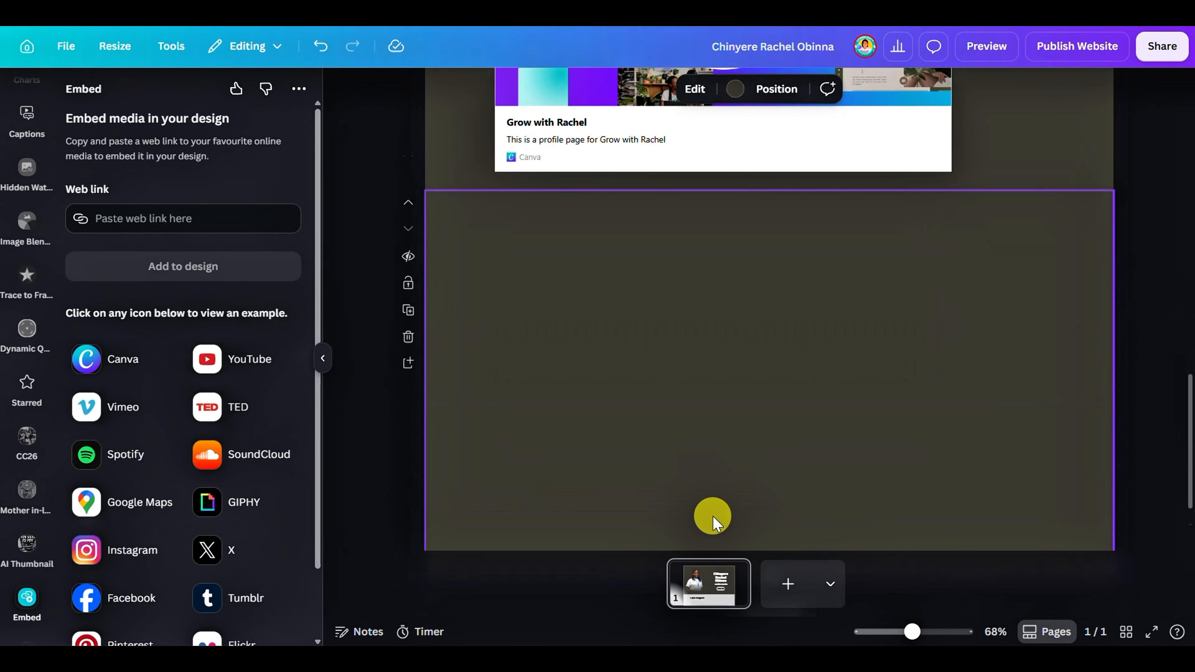
{"action": "left_click", "coordinate": [730, 89]}
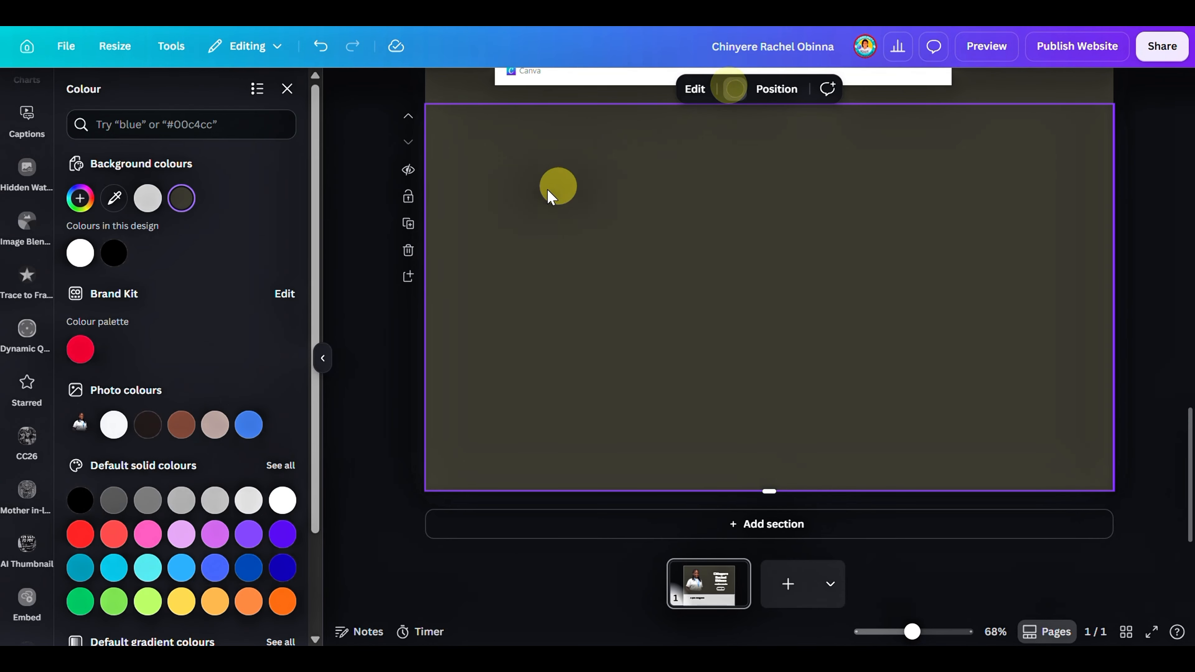
{"action": "left_click", "coordinate": [149, 197]}
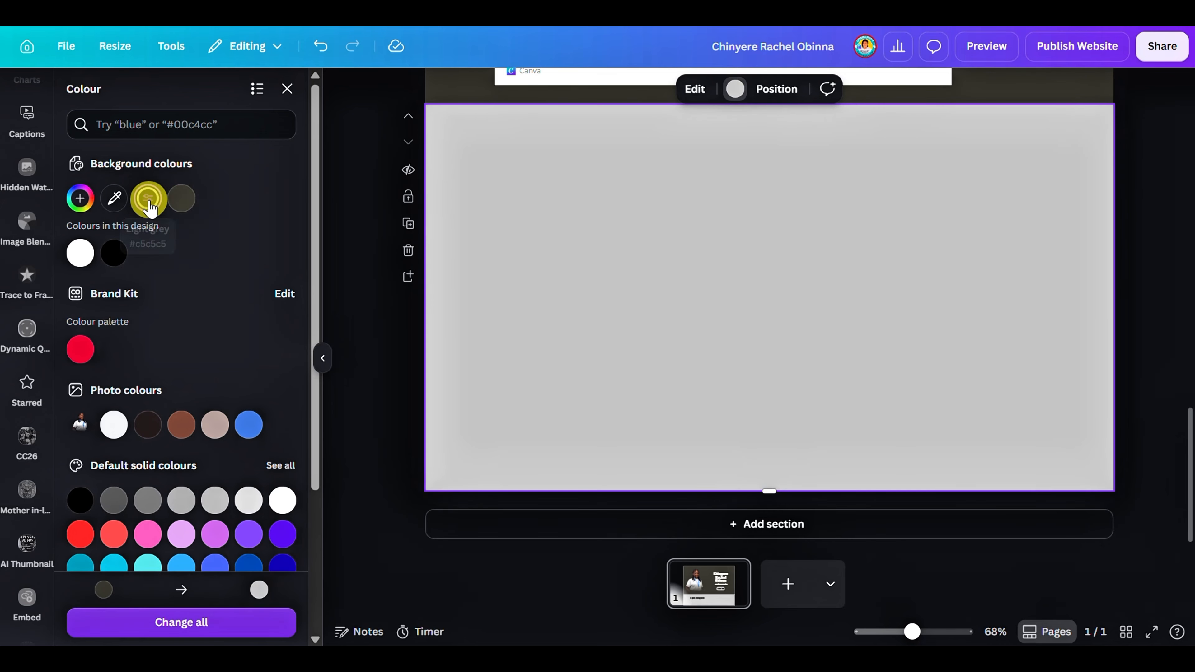
{"action": "scroll", "coordinate": [649, 301], "scroll_direction": "up", "scroll_amount": 10}
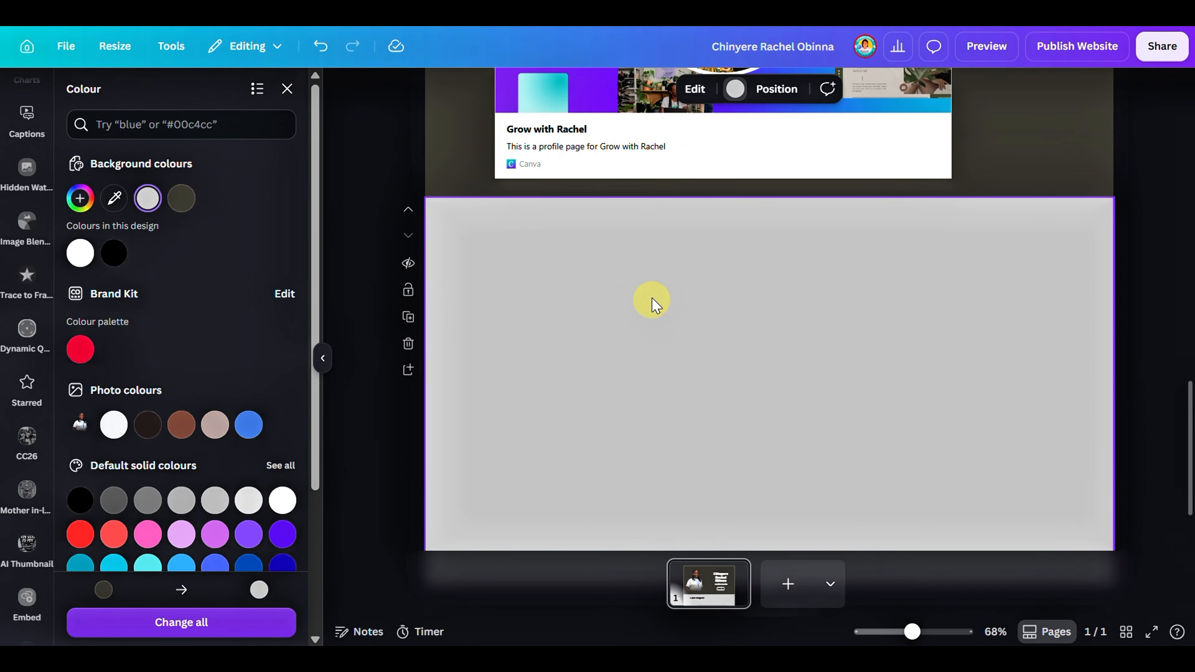
{"action": "scroll", "coordinate": [667, 178], "scroll_direction": "up", "scroll_amount": 3}
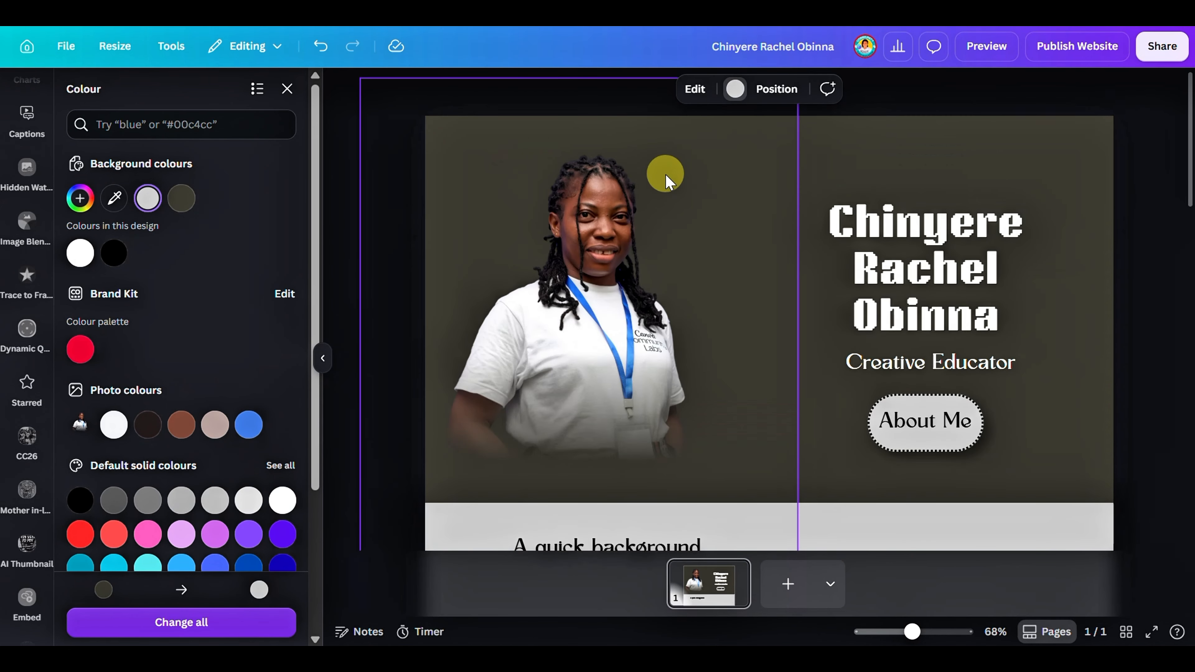
{"action": "scroll", "coordinate": [667, 178], "scroll_direction": "down", "scroll_amount": 12}
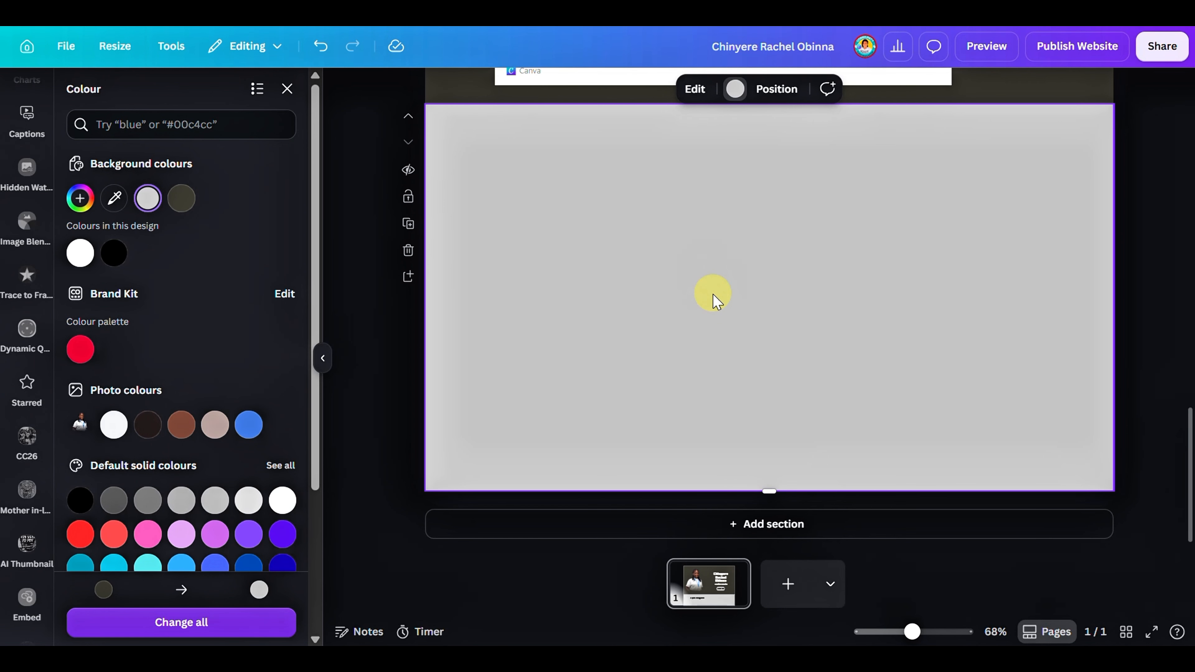
{"action": "scroll", "coordinate": [706, 257], "scroll_direction": "up", "scroll_amount": 8}
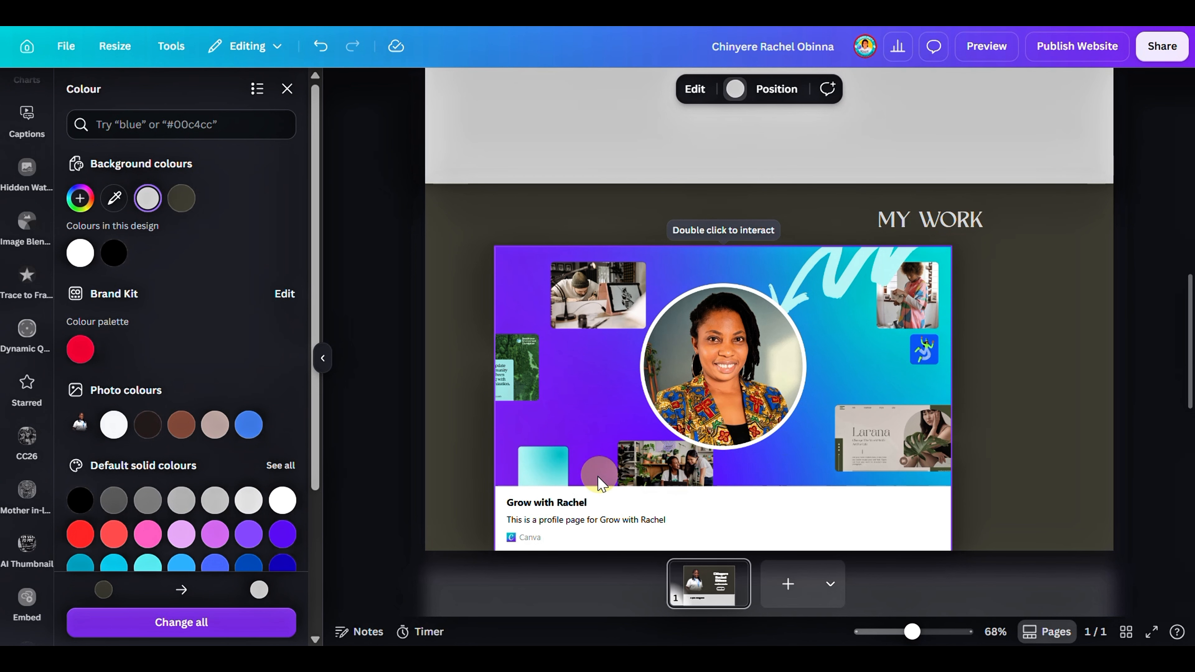
{"action": "scroll", "coordinate": [704, 414], "scroll_direction": "down", "scroll_amount": 5}
{"action": "scroll", "coordinate": [706, 398], "scroll_direction": "down", "scroll_amount": 3}
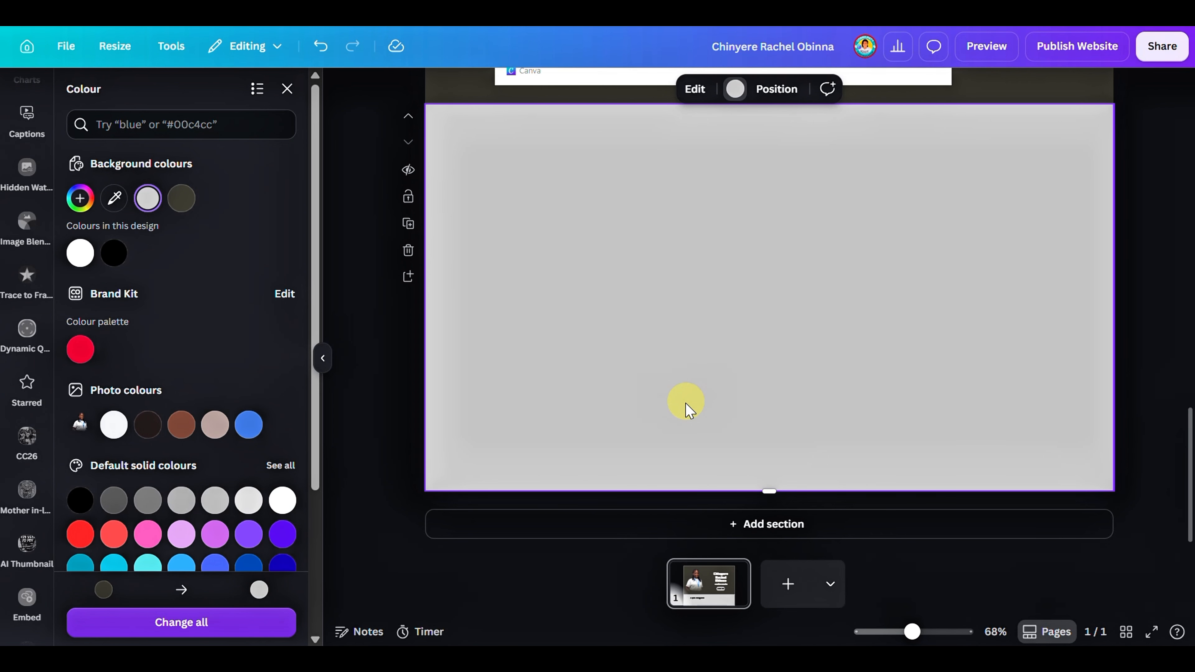
Insert the dark green Contact Form from the Business form elements into the new light grey section
{"action": "scroll", "coordinate": [40, 200], "scroll_direction": "up", "scroll_amount": 10}
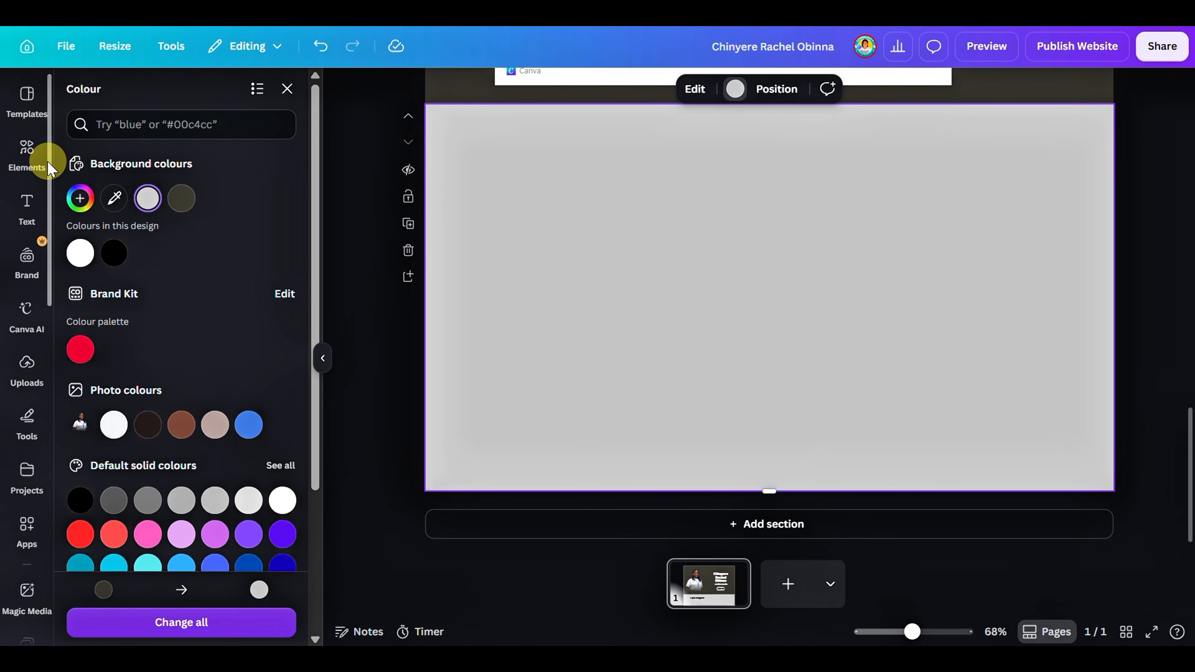
{"action": "left_click", "coordinate": [29, 149]}
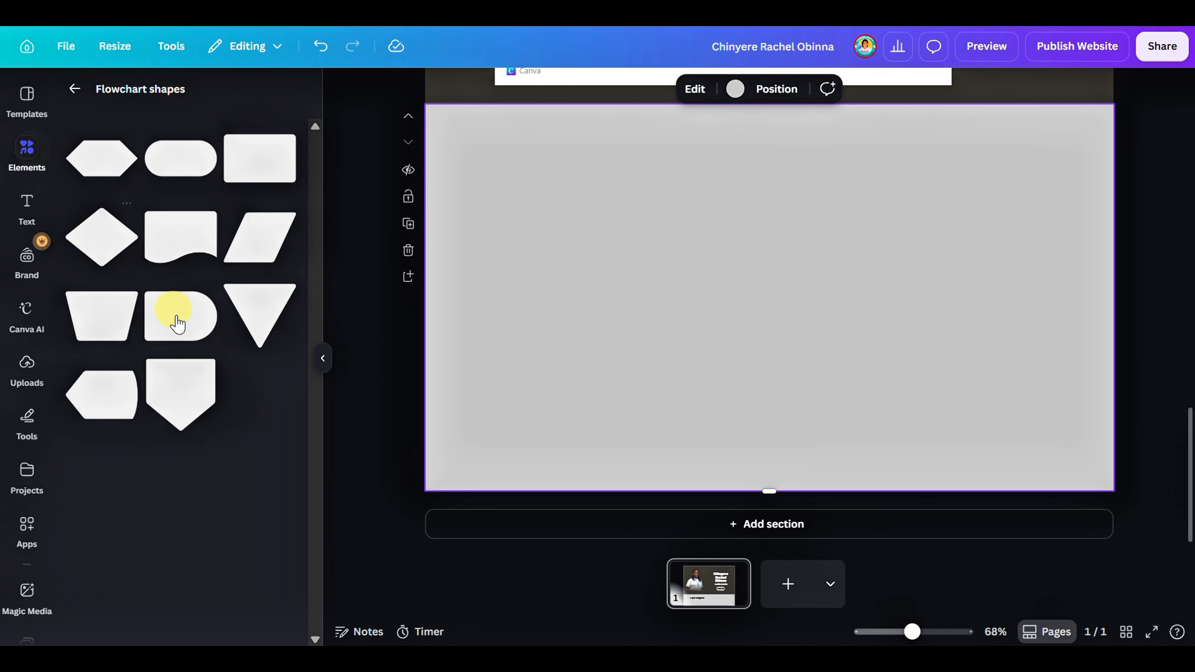
{"action": "left_click", "coordinate": [75, 89]}
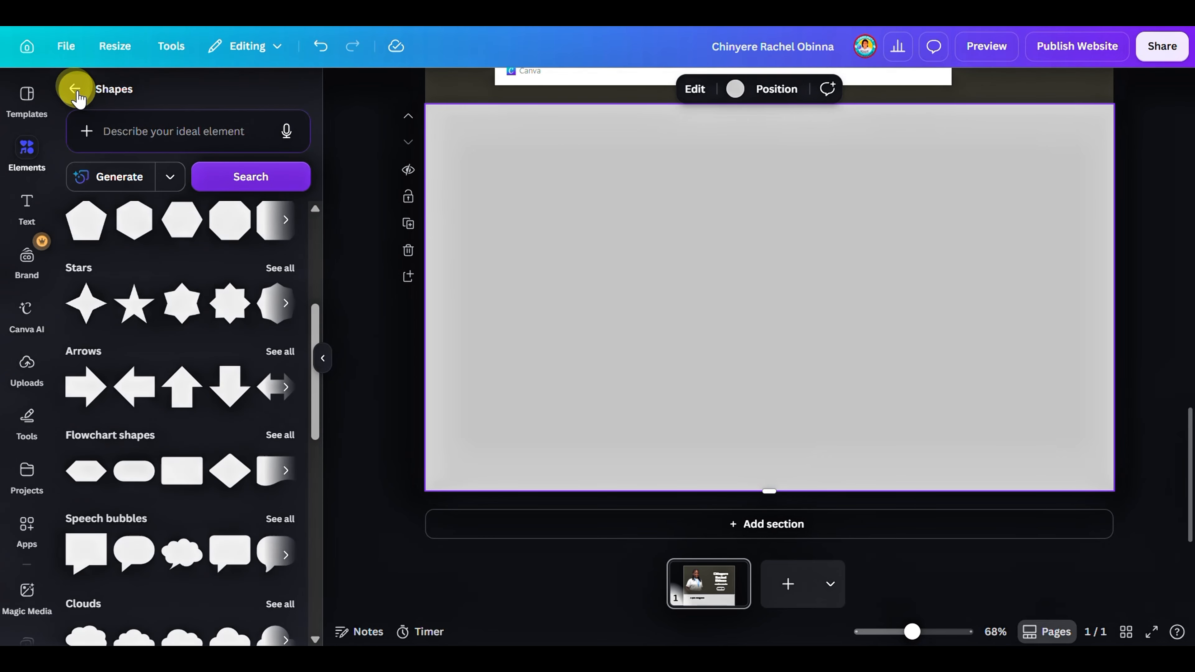
{"action": "left_click", "coordinate": [75, 89]}
{"action": "scroll", "coordinate": [115, 480], "scroll_direction": "down", "scroll_amount": 4}
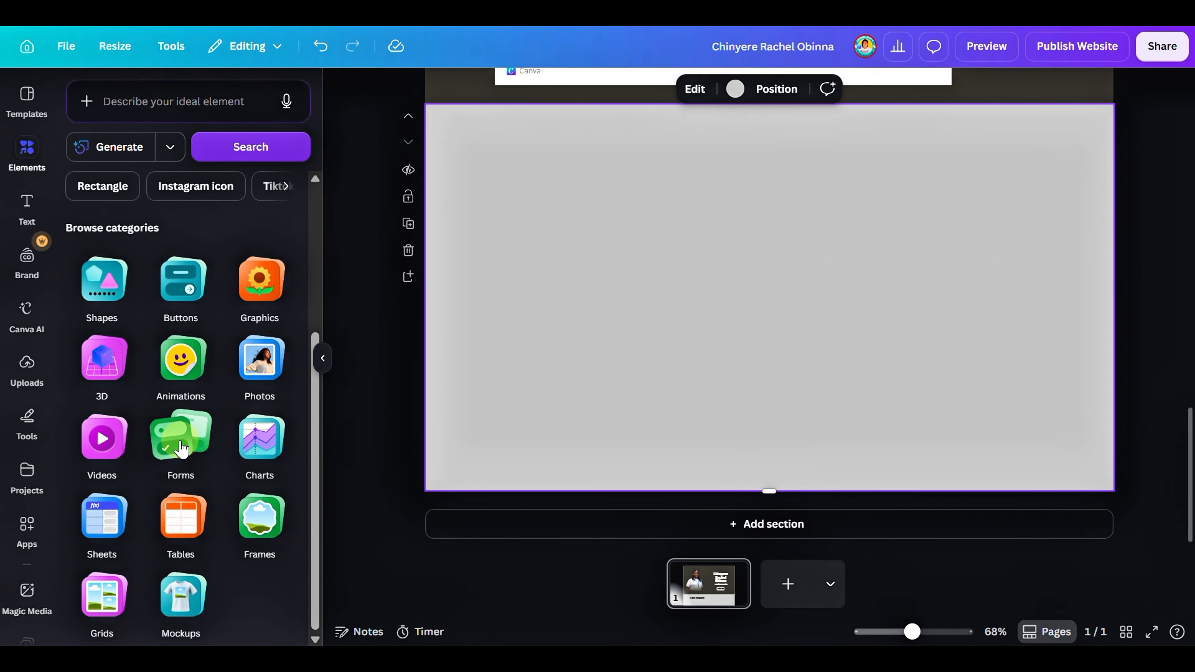
{"action": "left_click", "coordinate": [186, 438]}
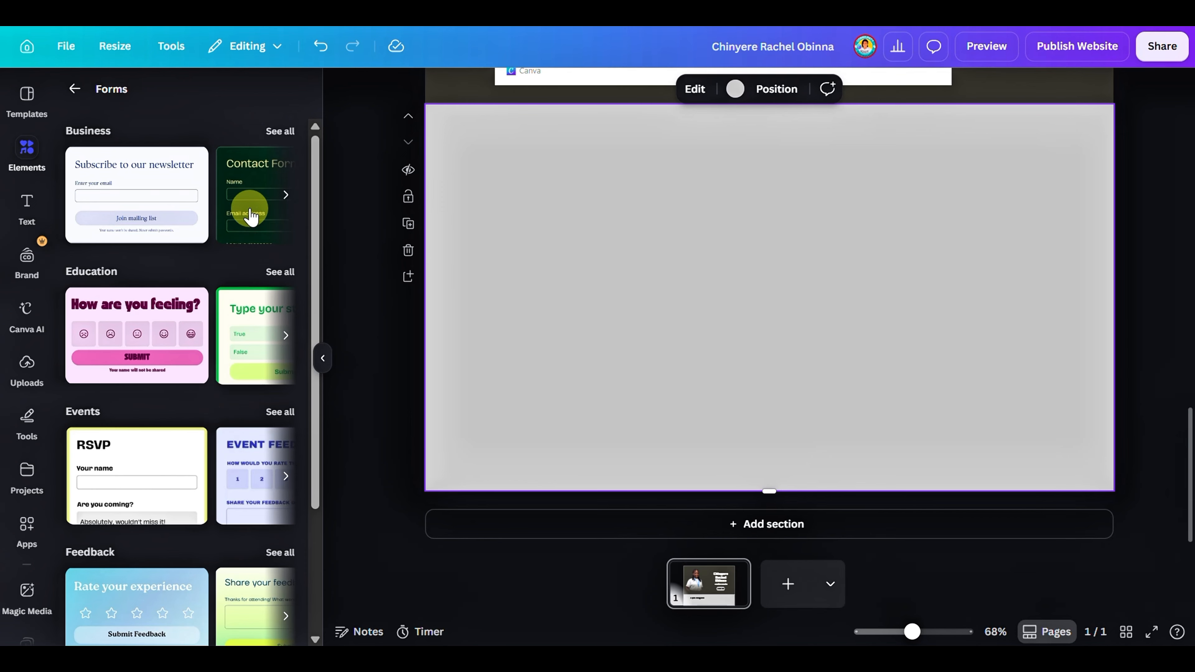
{"action": "left_click", "coordinate": [285, 132]}
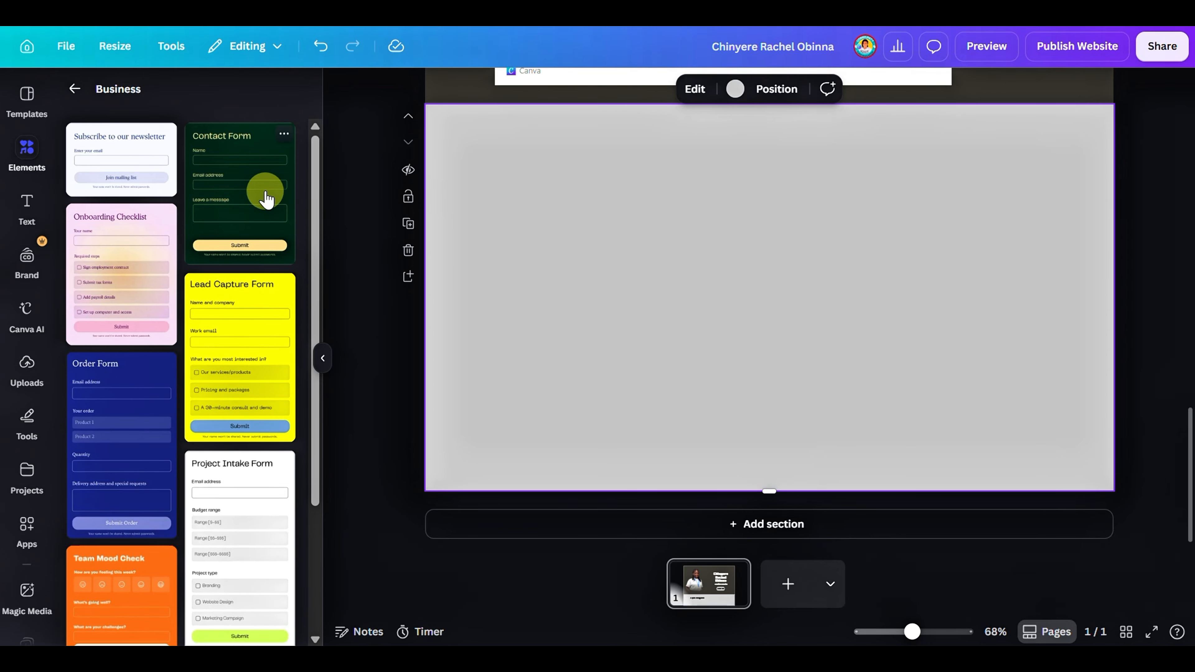
{"action": "left_click", "coordinate": [254, 207]}
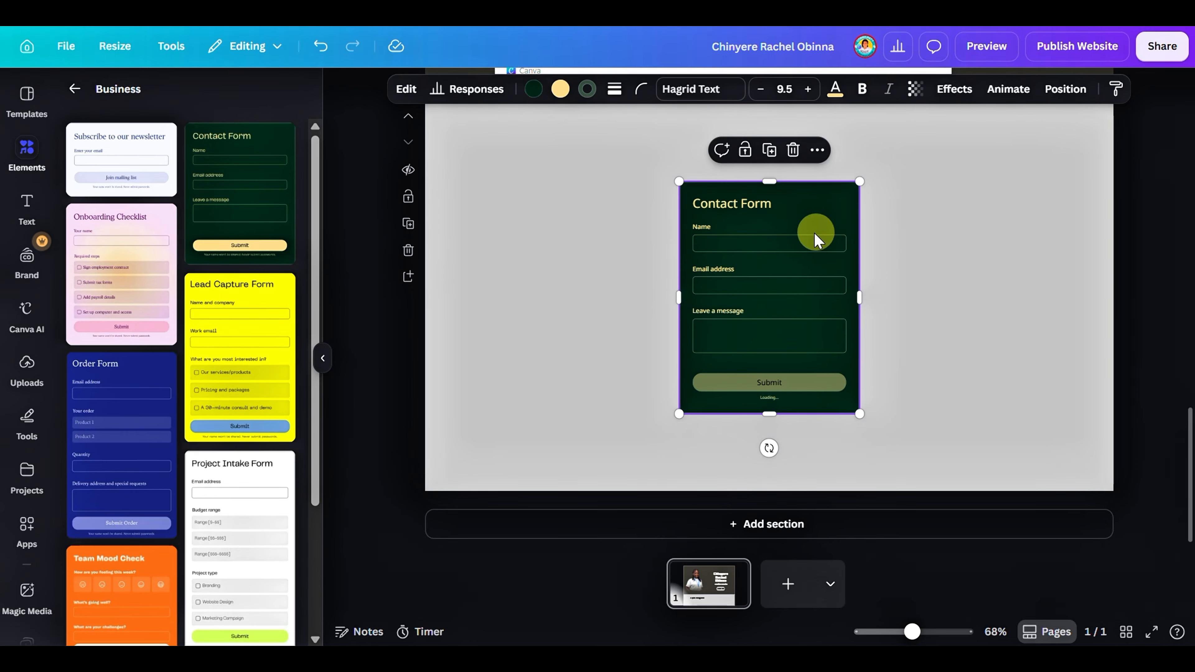
Change the contact form's dark green background to dark grey brown #3a3931
{"action": "left_click", "coordinate": [560, 89]}
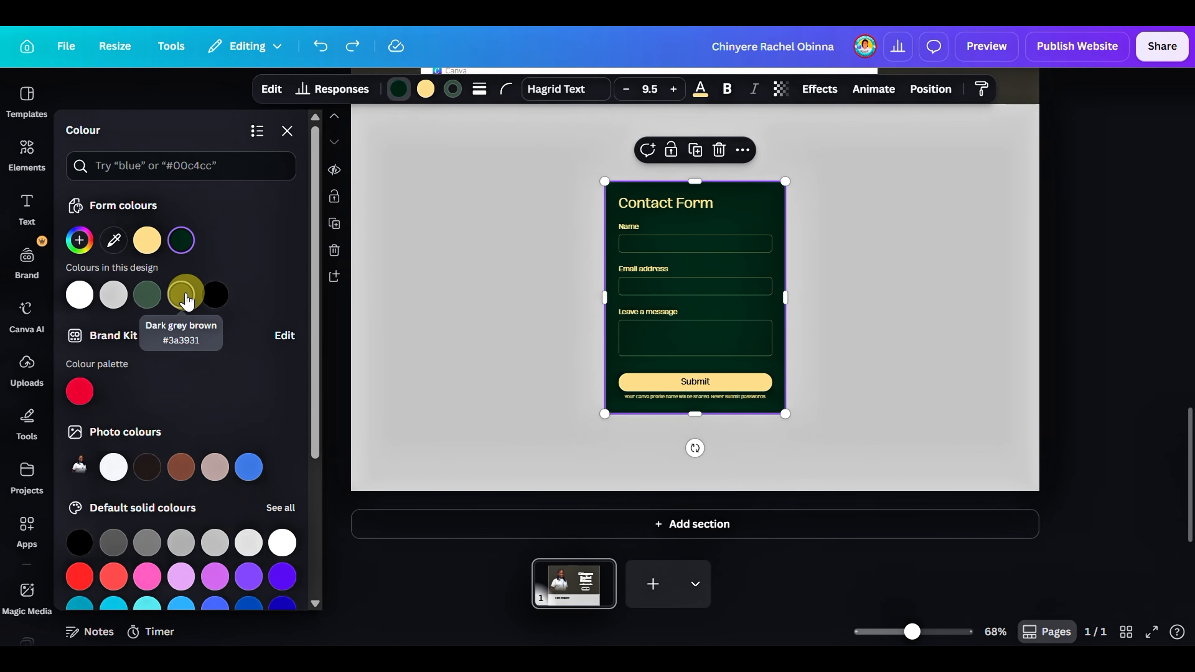
{"action": "left_click", "coordinate": [186, 298]}
{"action": "scroll", "coordinate": [676, 407], "scroll_direction": "down", "scroll_amount": 5}
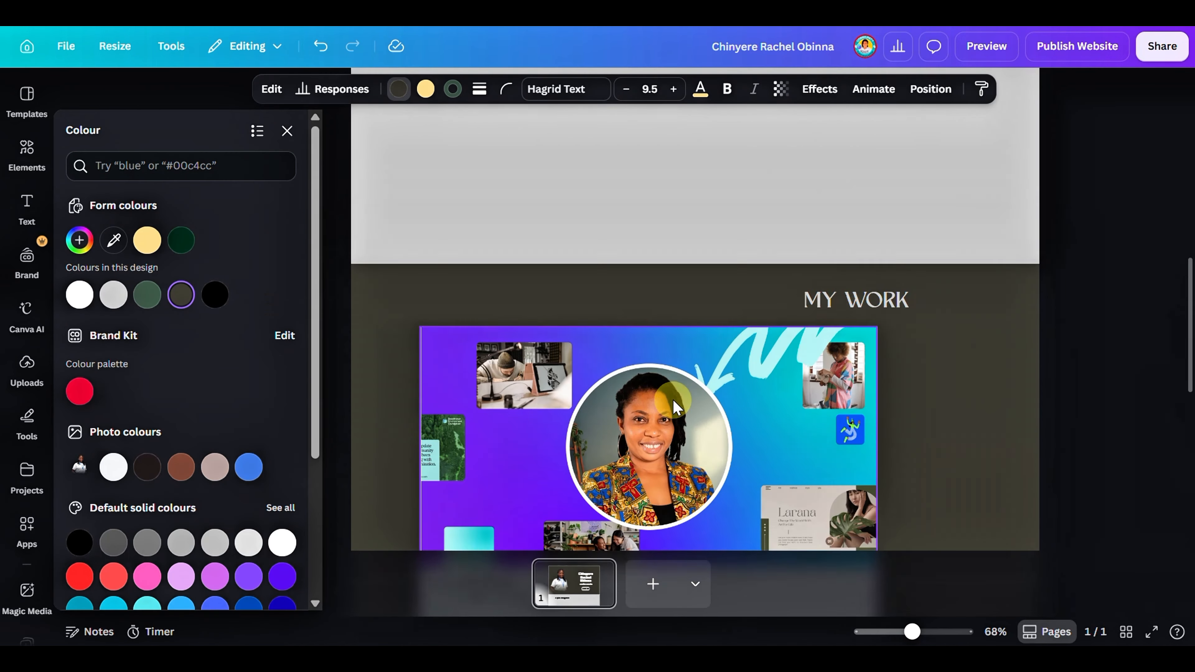
Change the contact form's yellow submit button and its yellow text to light grey #c5c5c5
{"action": "scroll", "coordinate": [918, 391], "scroll_direction": "down", "scroll_amount": 5}
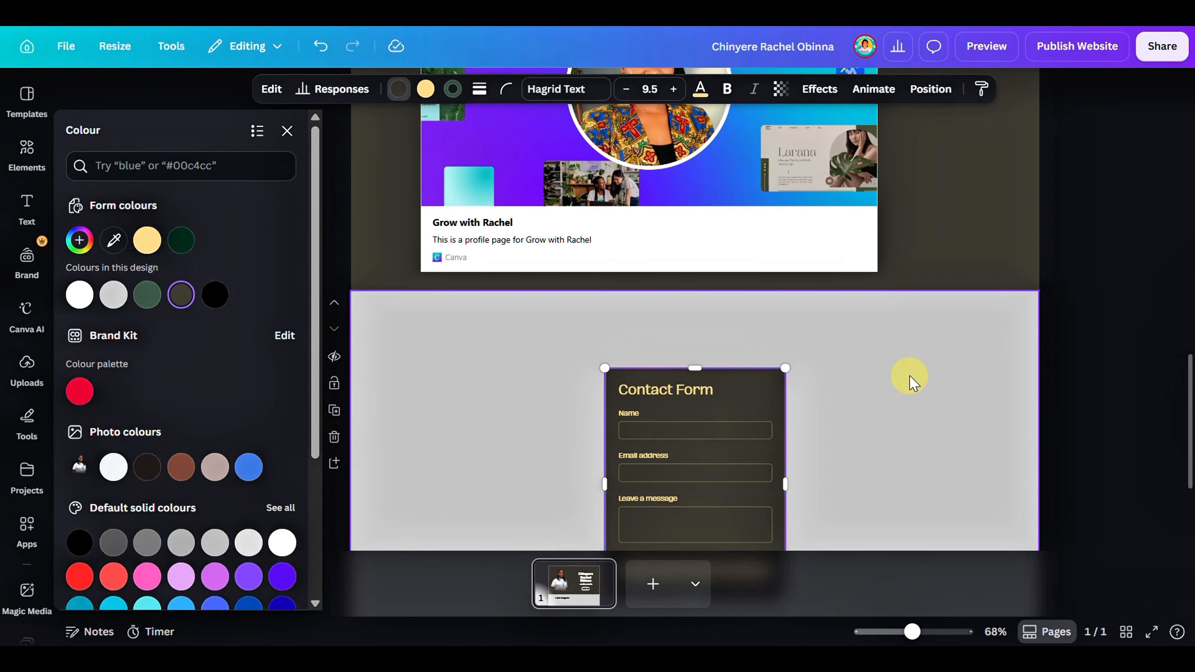
{"action": "scroll", "coordinate": [910, 382], "scroll_direction": "down", "scroll_amount": 4}
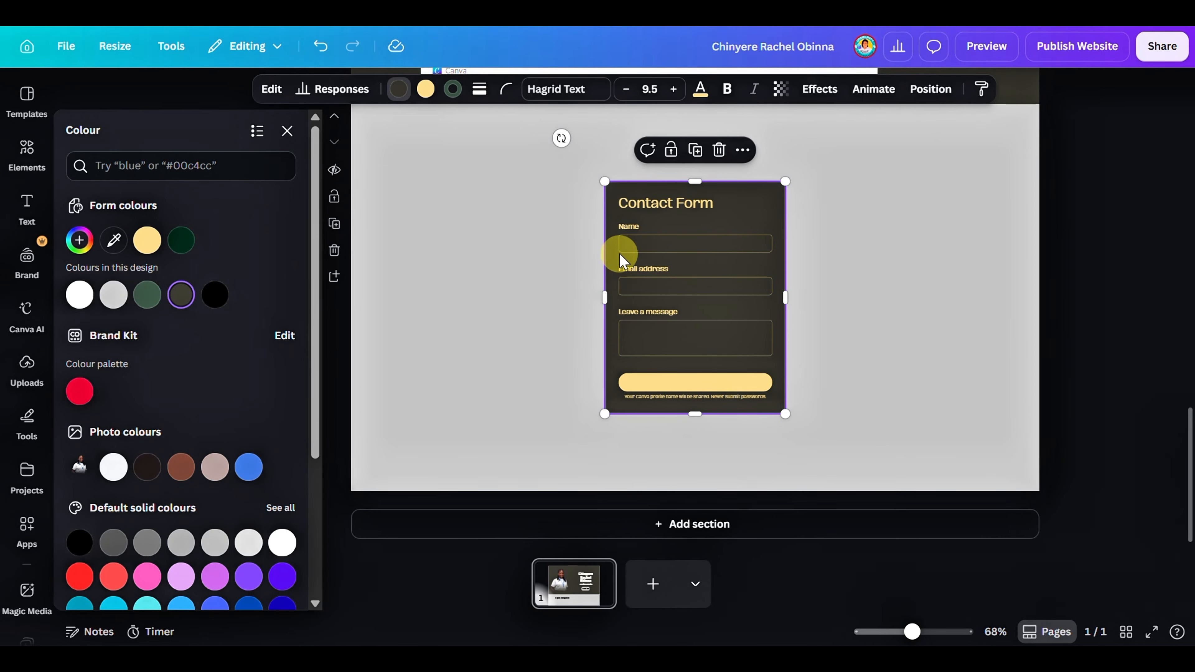
{"action": "left_click", "coordinate": [424, 94]}
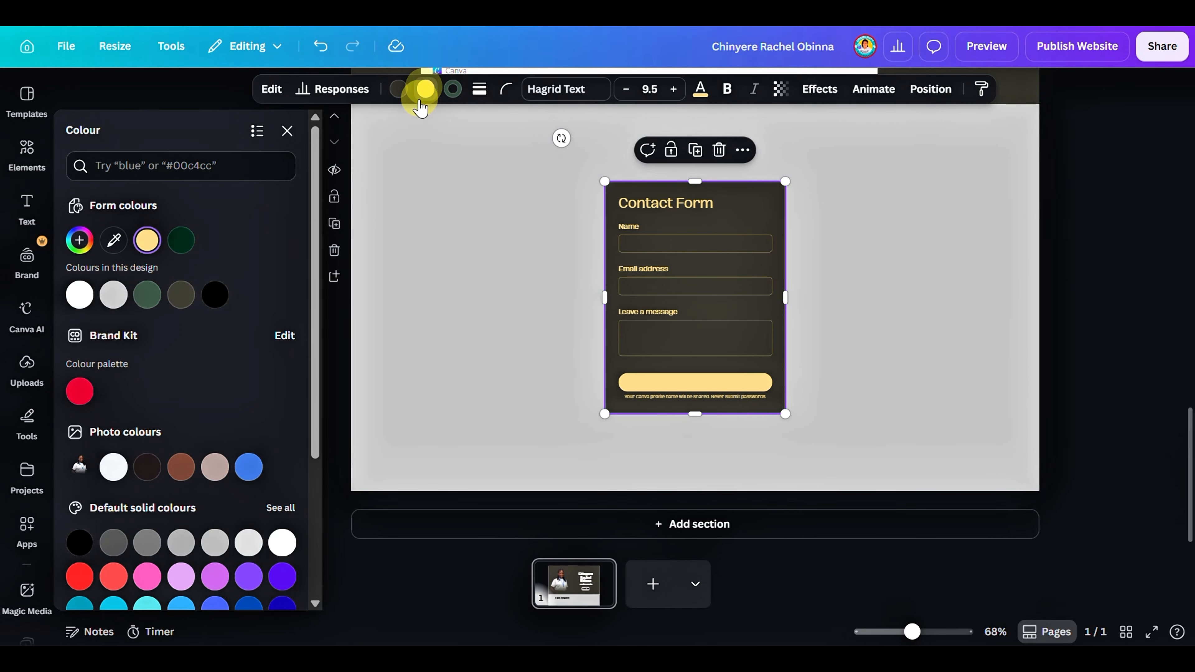
{"action": "left_click", "coordinate": [114, 297]}
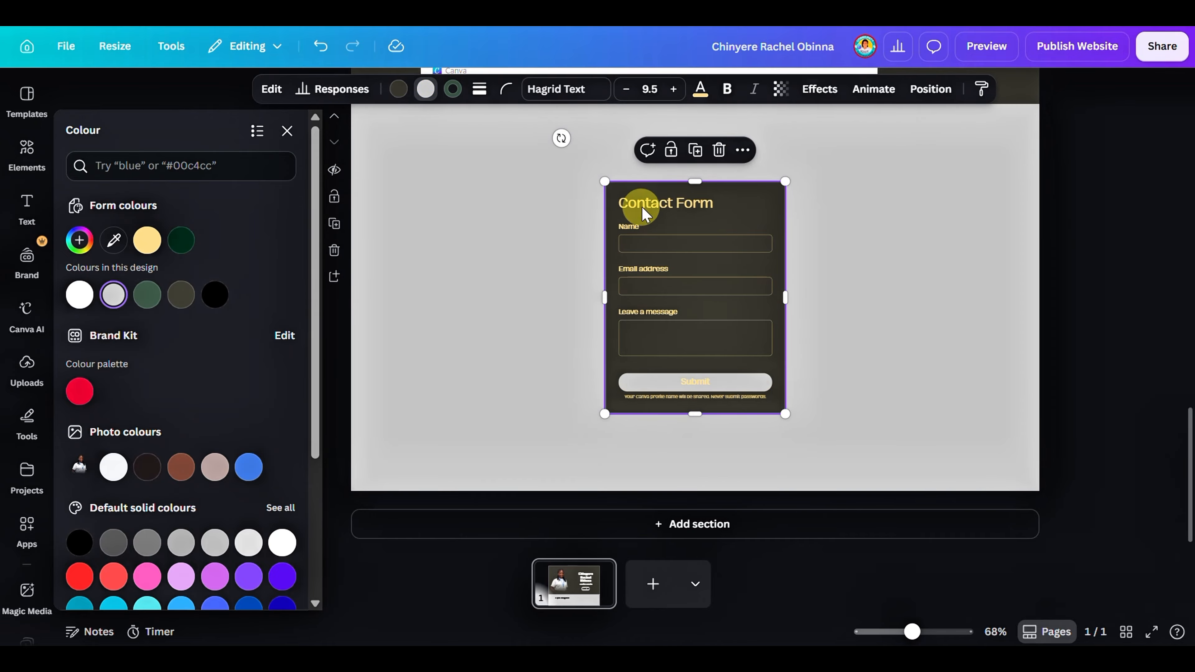
{"action": "left_click", "coordinate": [652, 205]}
{"action": "left_click", "coordinate": [700, 89]}
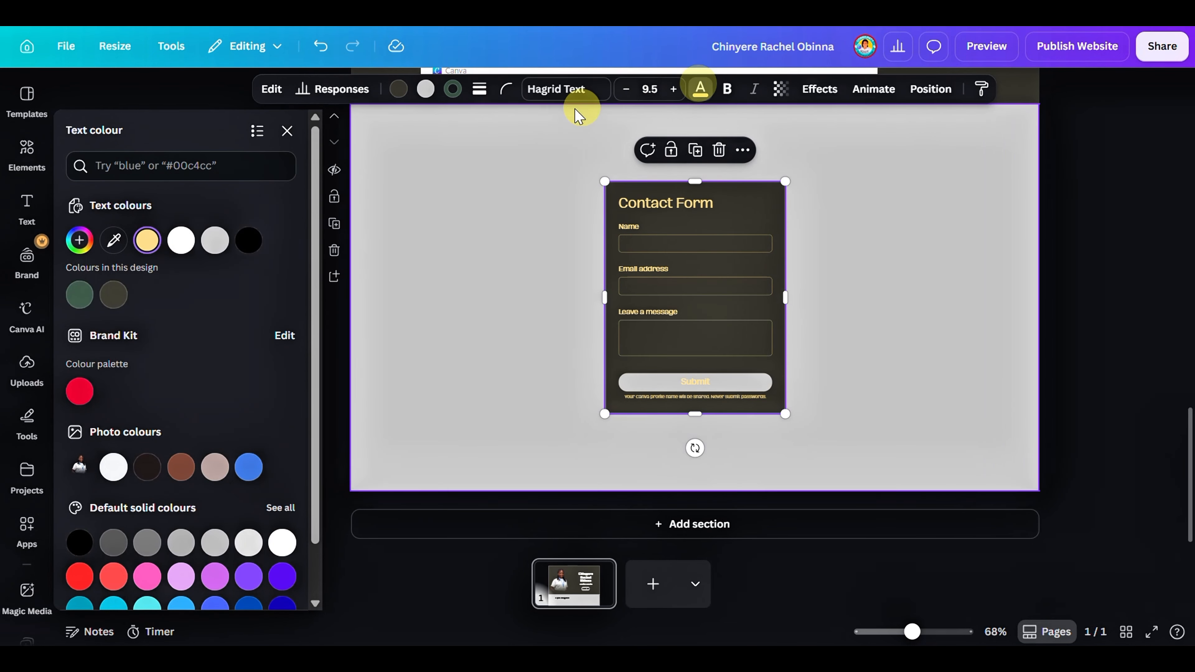
{"action": "left_click", "coordinate": [215, 241]}
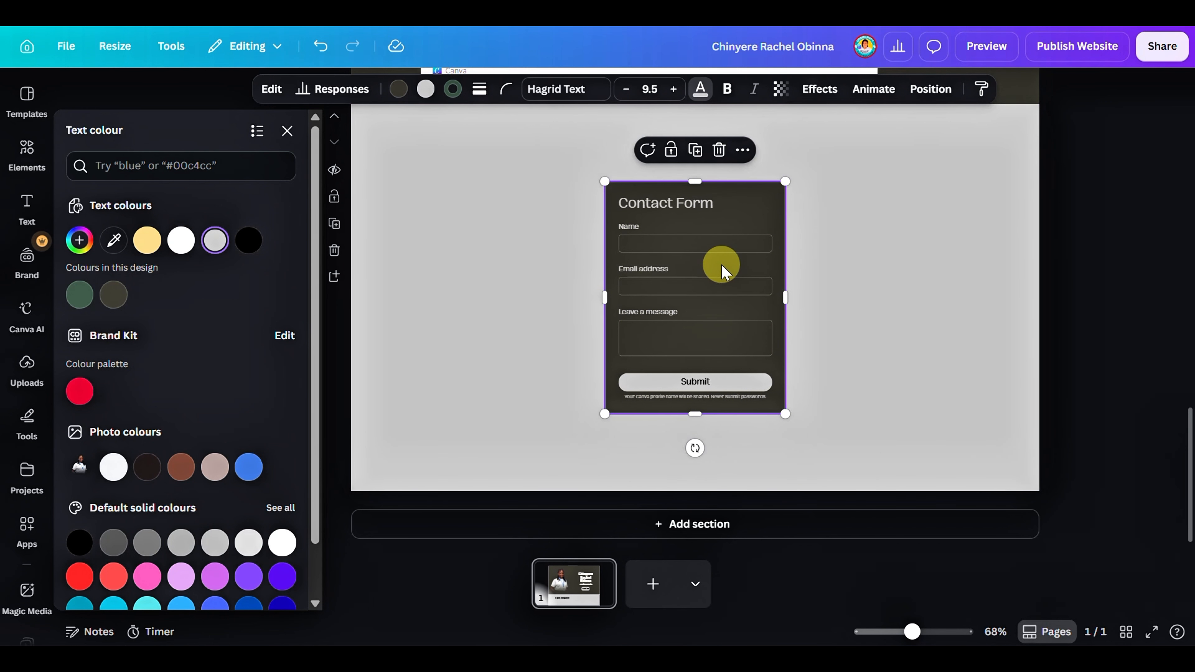
Copy the "A quick background" heading from the light grey section above "My Work" and paste it into the contact form section
{"action": "scroll", "coordinate": [725, 272], "scroll_direction": "up", "scroll_amount": 10}
{"action": "scroll", "coordinate": [721, 267], "scroll_direction": "down", "scroll_amount": 10}
{"action": "scroll", "coordinate": [720, 267], "scroll_direction": "up", "scroll_amount": 5}
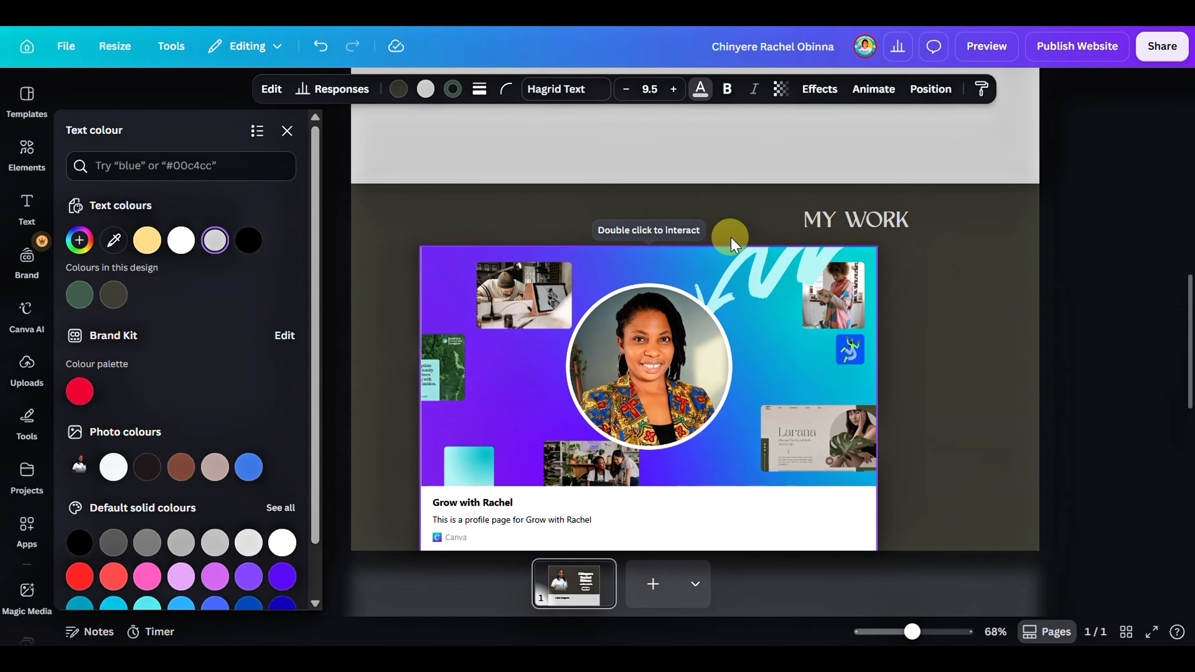
{"action": "scroll", "coordinate": [745, 214], "scroll_direction": "up", "scroll_amount": 5}
{"action": "left_click", "coordinate": [590, 217]}
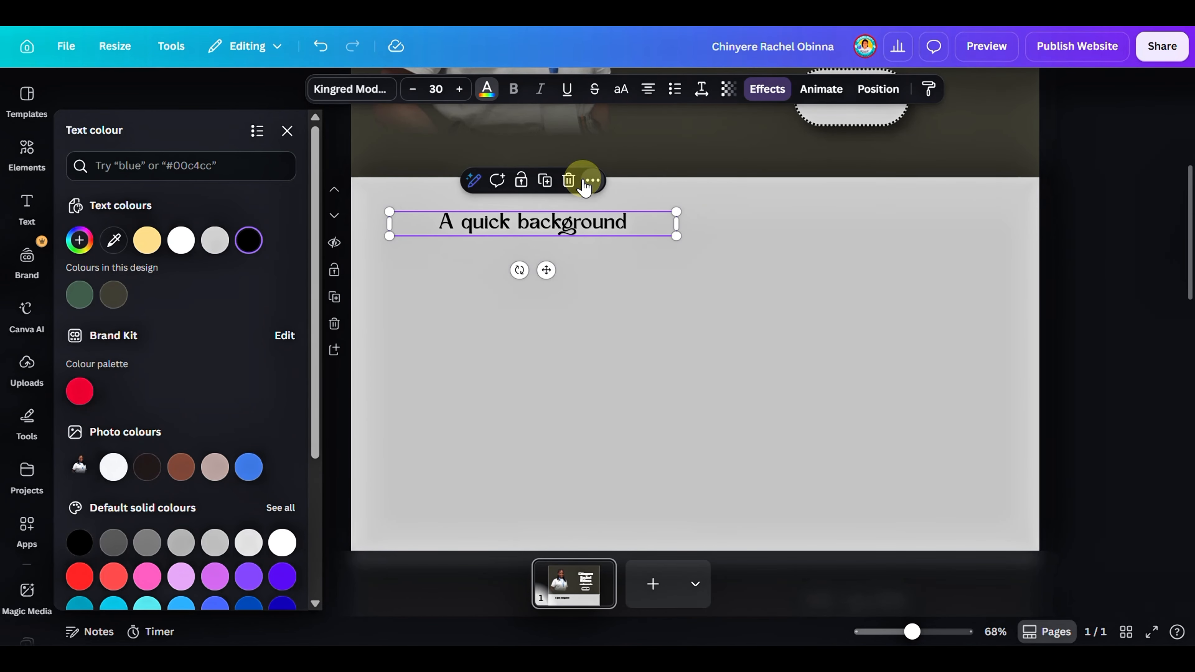
{"action": "left_click", "coordinate": [592, 181]}
{"action": "left_click", "coordinate": [634, 216]}
{"action": "scroll", "coordinate": [638, 259], "scroll_direction": "down", "scroll_amount": 5}
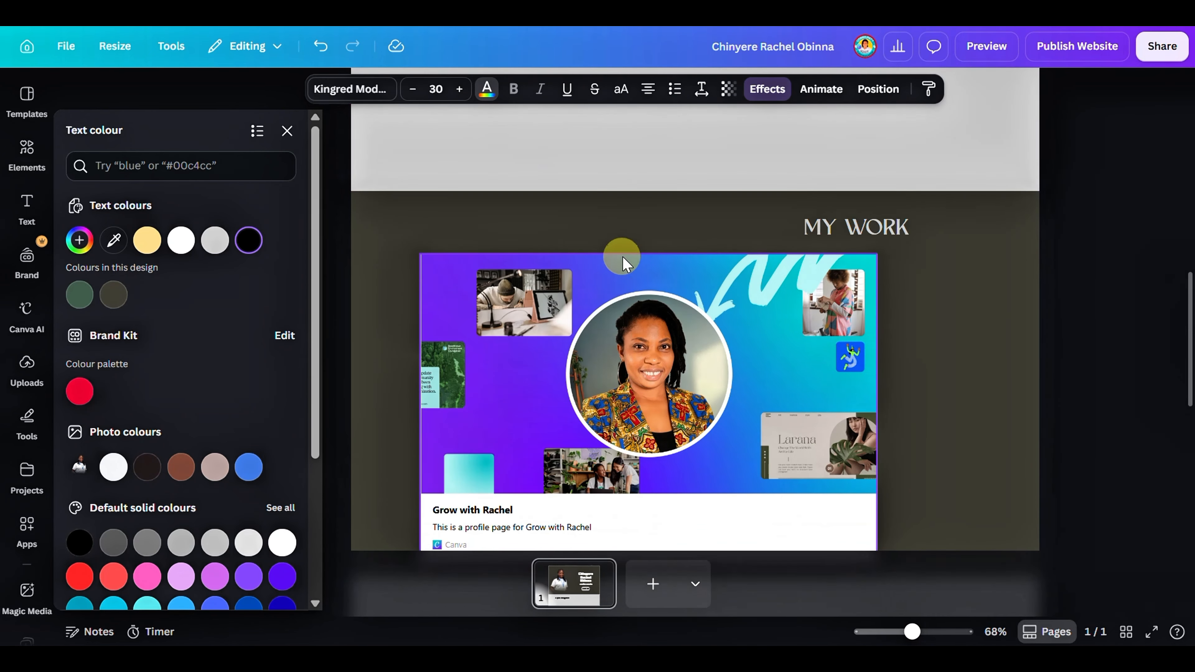
{"action": "scroll", "coordinate": [622, 263], "scroll_direction": "down", "scroll_amount": 5}
{"action": "left_click", "coordinate": [516, 264]}
{"action": "right_click", "coordinate": [520, 271]}
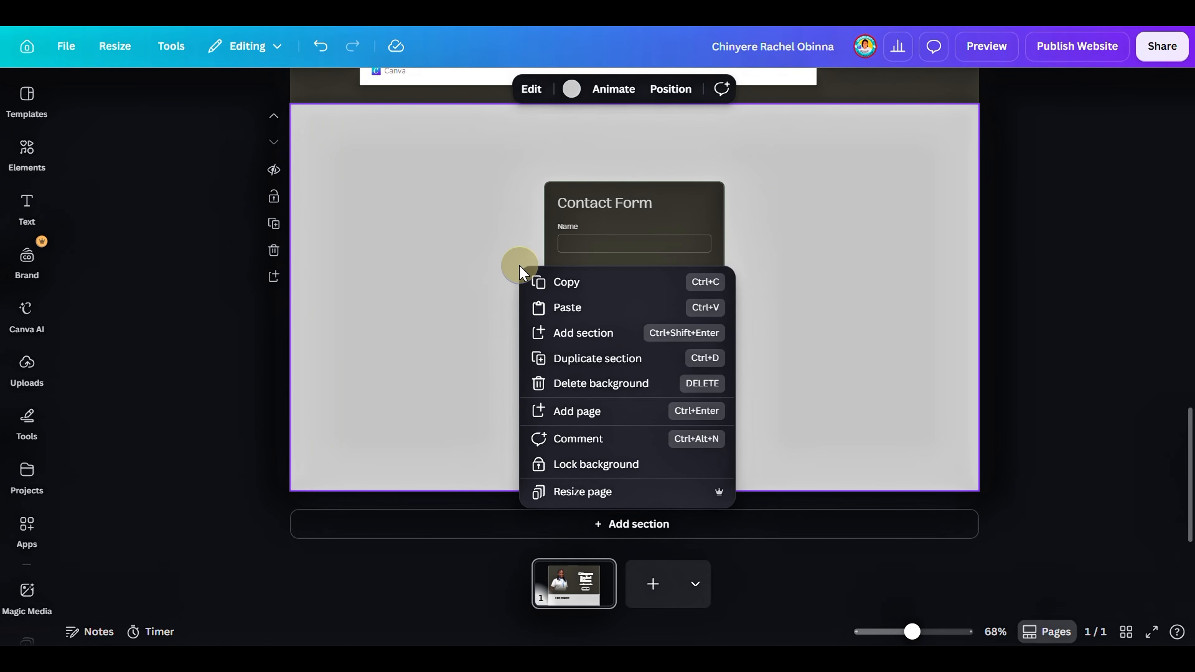
{"action": "left_click", "coordinate": [542, 307]}
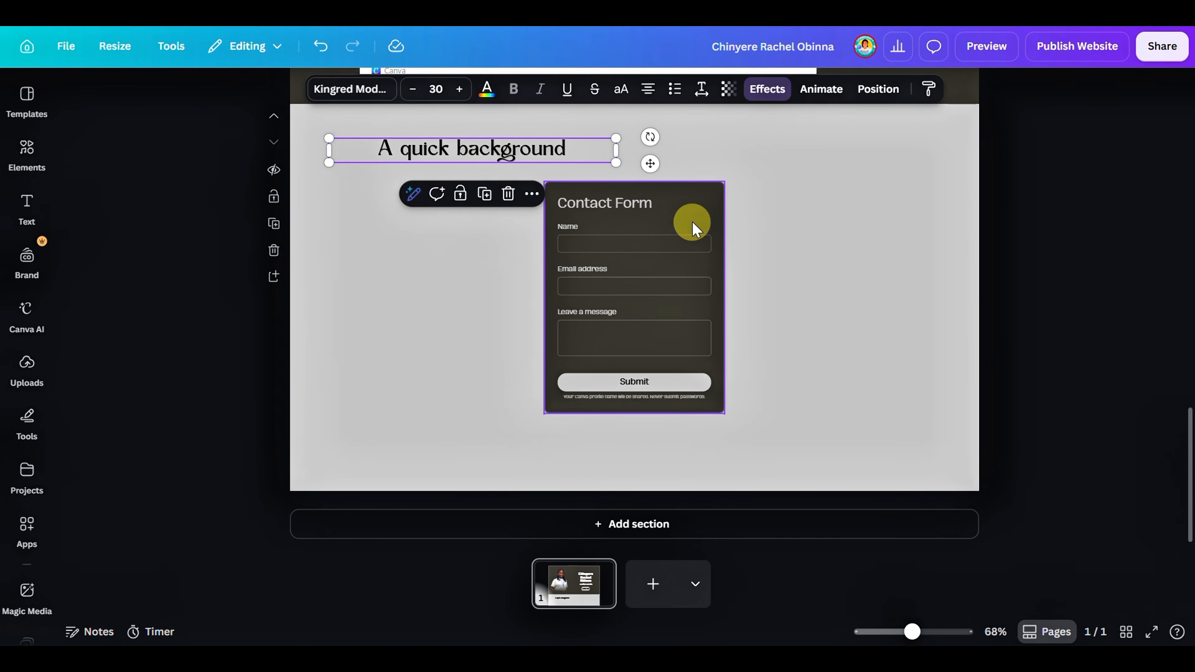
Move the contact form to the right side of its section and enlarge it proportionally to a text size of about 12.6
{"action": "left_click_drag", "start_coordinate": [693, 230], "coordinate": [887, 181]}
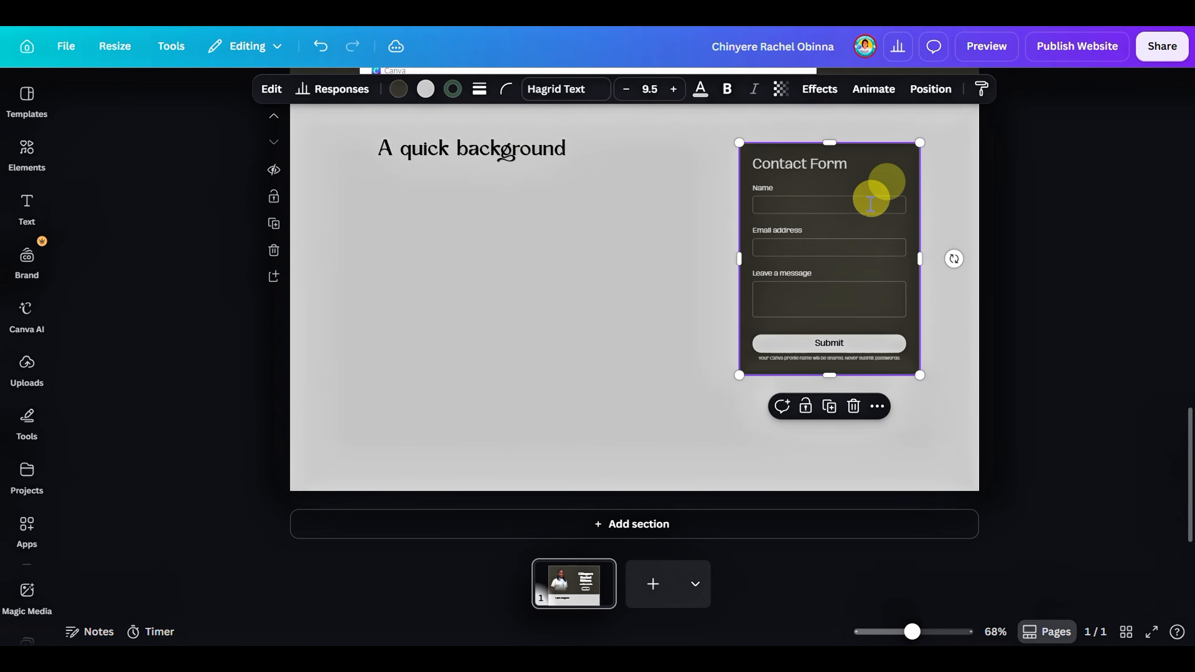
{"action": "left_click_drag", "start_coordinate": [736, 373], "coordinate": [684, 458]}
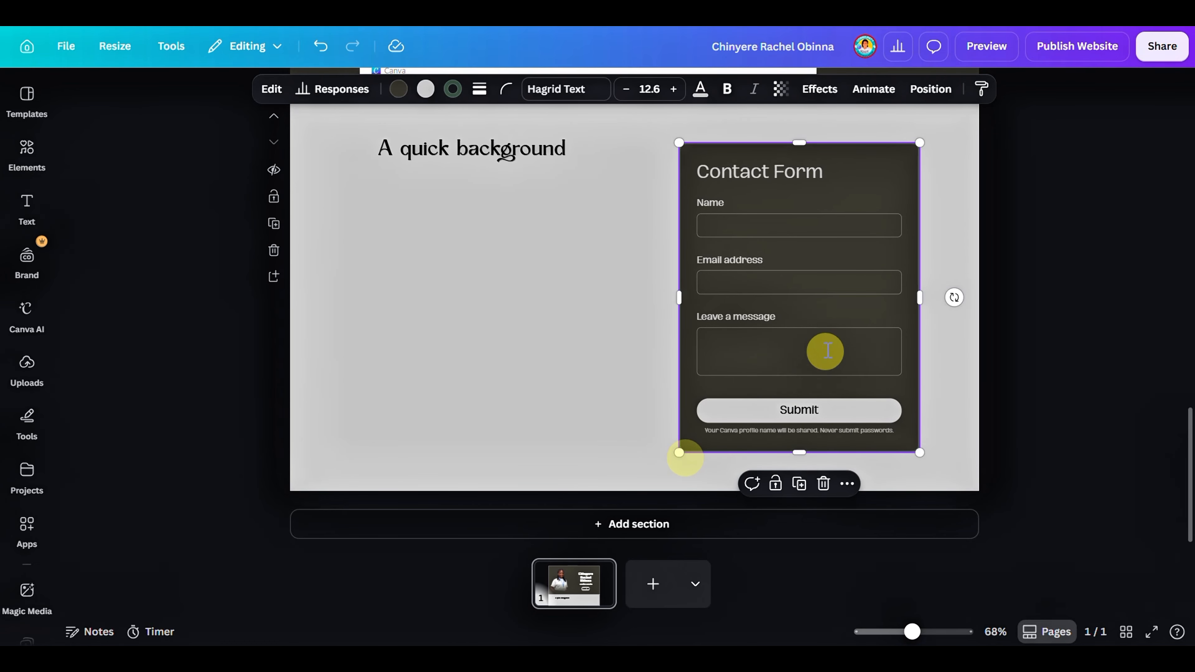
{"action": "left_click_drag", "start_coordinate": [822, 350], "coordinate": [842, 350]}
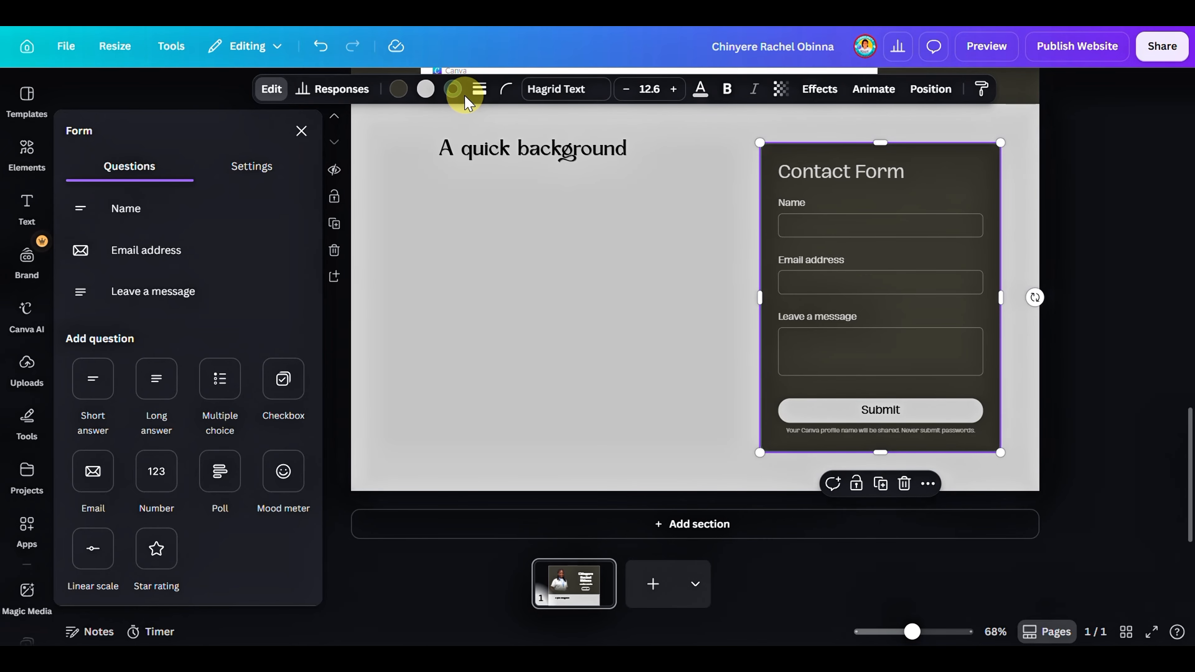
Change the contact form's green border colour to the very dark brown from the photo colours
{"action": "left_click", "coordinate": [453, 89]}
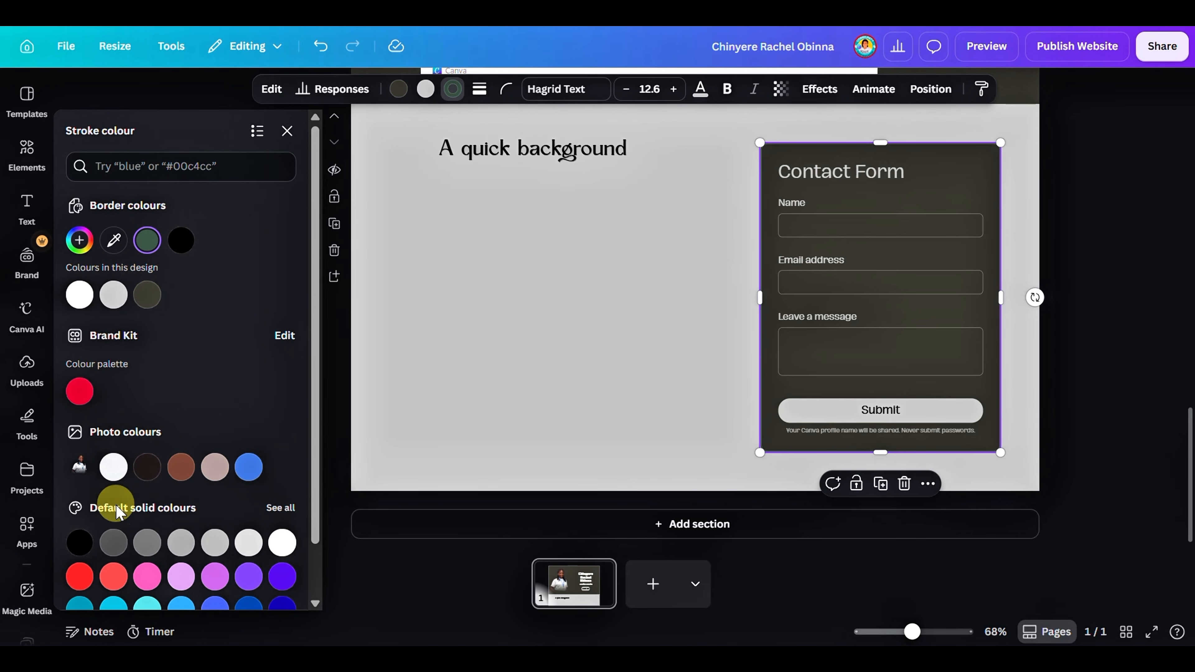
{"action": "left_click", "coordinate": [147, 468]}
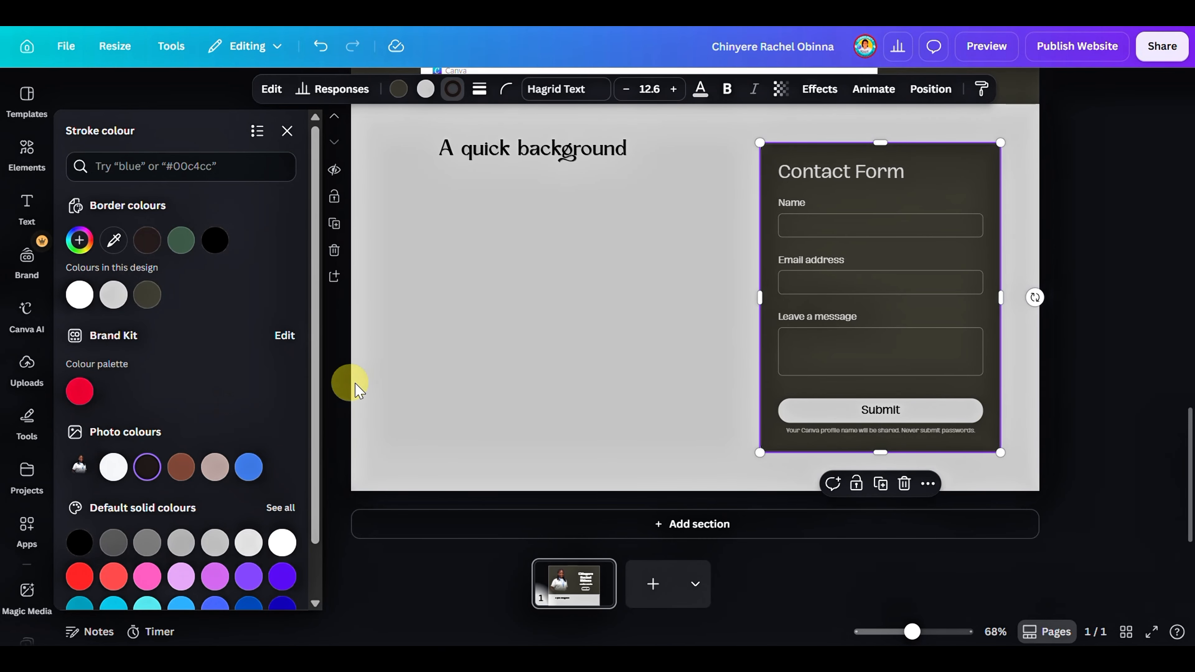
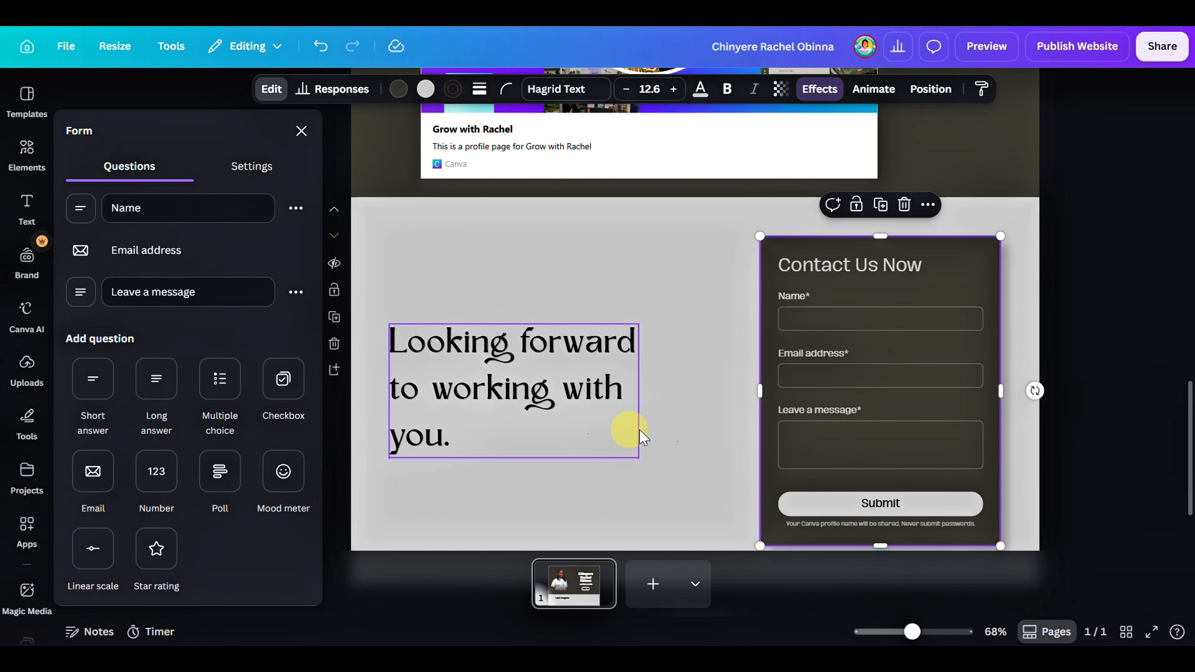
Review all sections of the page, from the hero section through "My Work" to the contact form, and close the form settings
{"action": "scroll", "coordinate": [1082, 495], "scroll_direction": "down", "scroll_amount": 2}
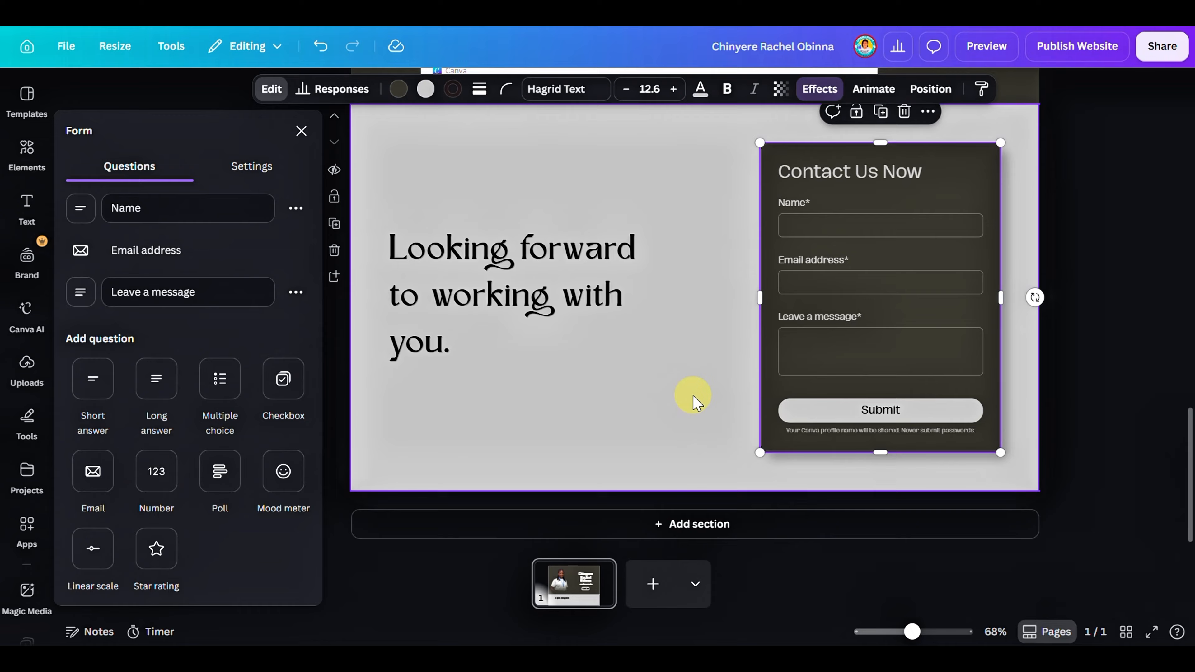
{"action": "scroll", "coordinate": [587, 384], "scroll_direction": "up", "scroll_amount": 4}
{"action": "scroll", "coordinate": [587, 383], "scroll_direction": "up", "scroll_amount": 15}
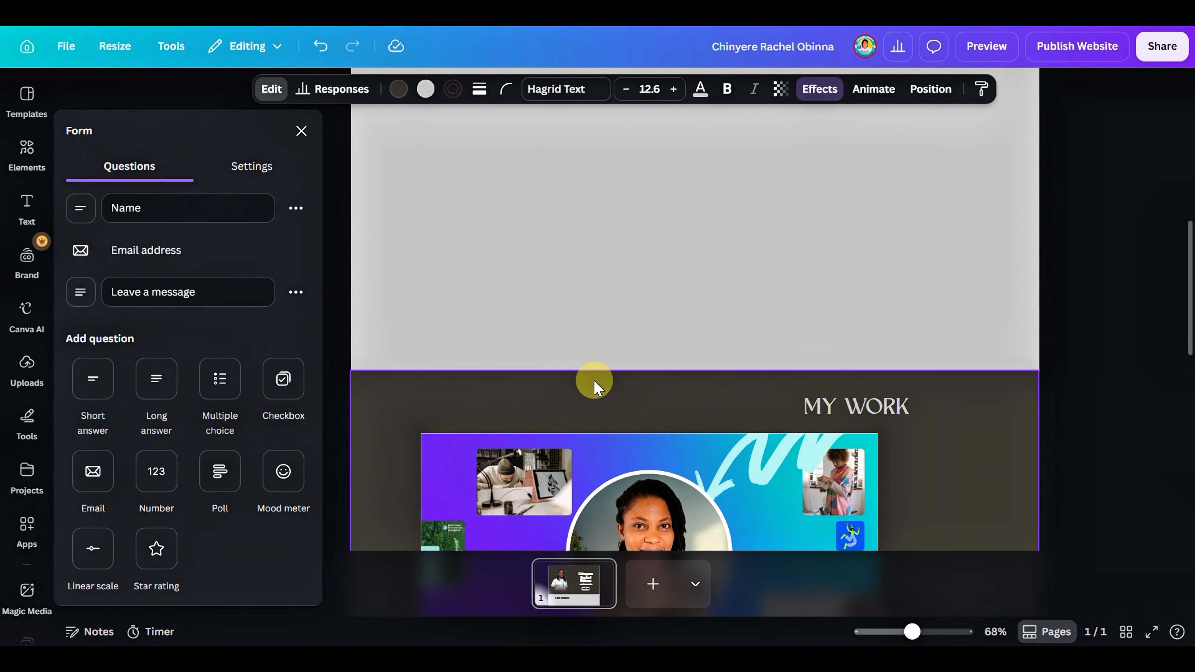
{"action": "scroll", "coordinate": [603, 386], "scroll_direction": "down", "scroll_amount": 10}
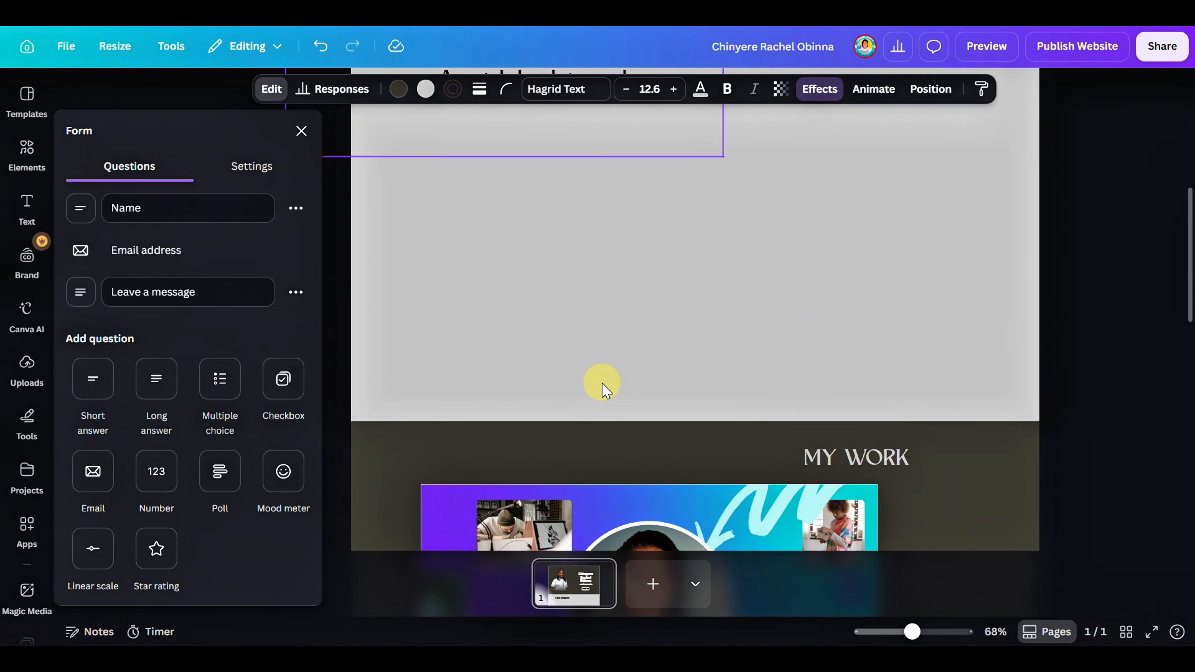
{"action": "scroll", "coordinate": [603, 386], "scroll_direction": "up", "scroll_amount": 6}
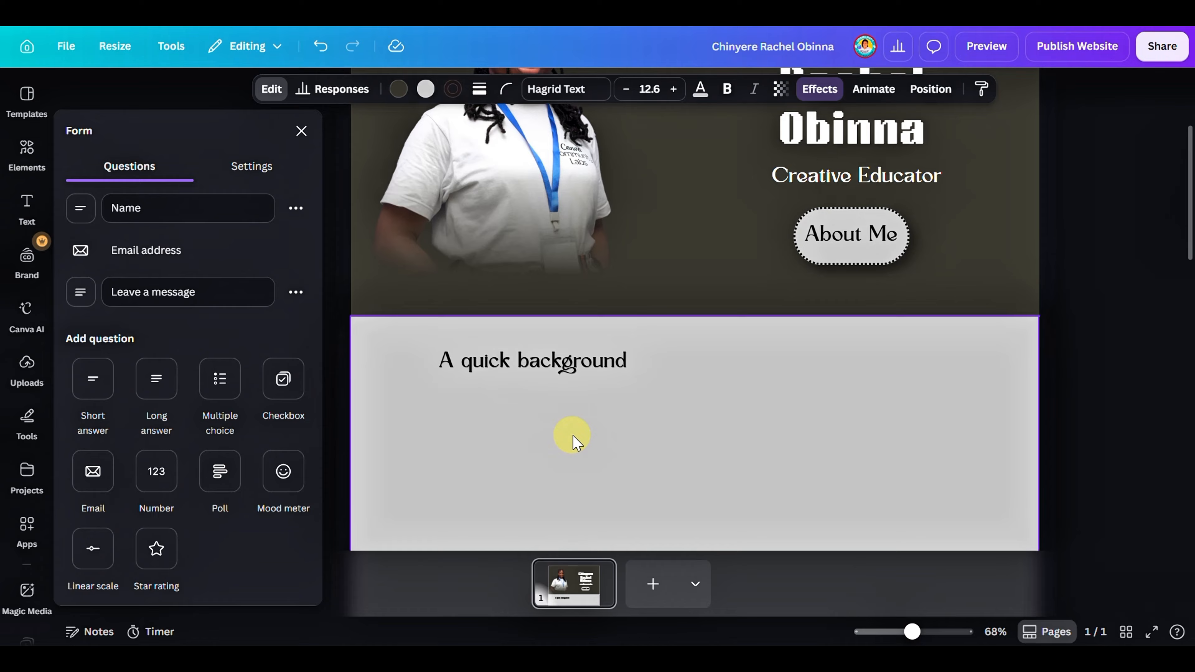
{"action": "scroll", "coordinate": [584, 447], "scroll_direction": "down", "scroll_amount": 2}
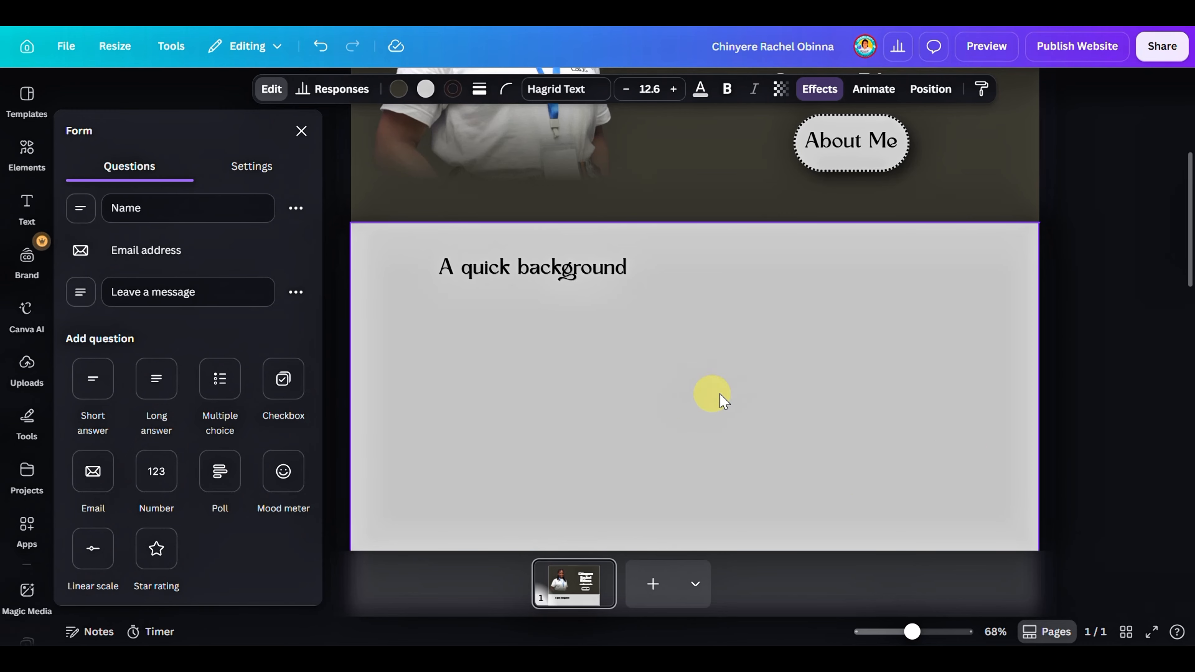
{"action": "scroll", "coordinate": [816, 325], "scroll_direction": "down", "scroll_amount": 10}
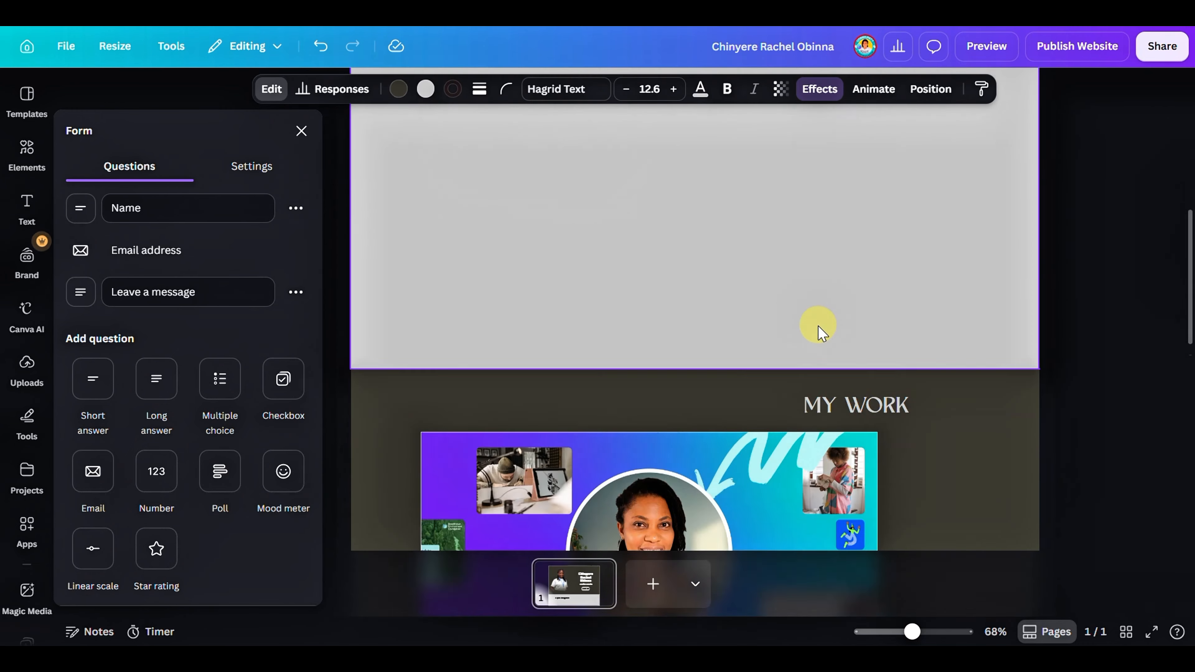
{"action": "scroll", "coordinate": [833, 308], "scroll_direction": "down", "scroll_amount": 5}
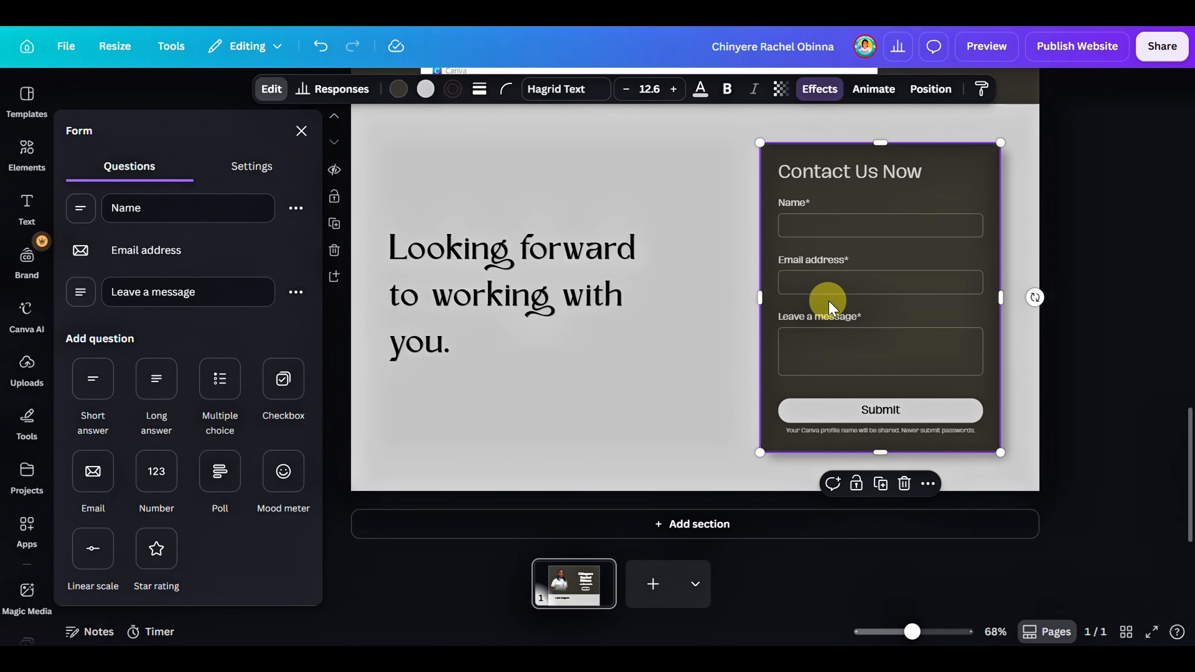
{"action": "scroll", "coordinate": [831, 305], "scroll_direction": "up", "scroll_amount": 4}
{"action": "scroll", "coordinate": [831, 305], "scroll_direction": "up", "scroll_amount": 1}
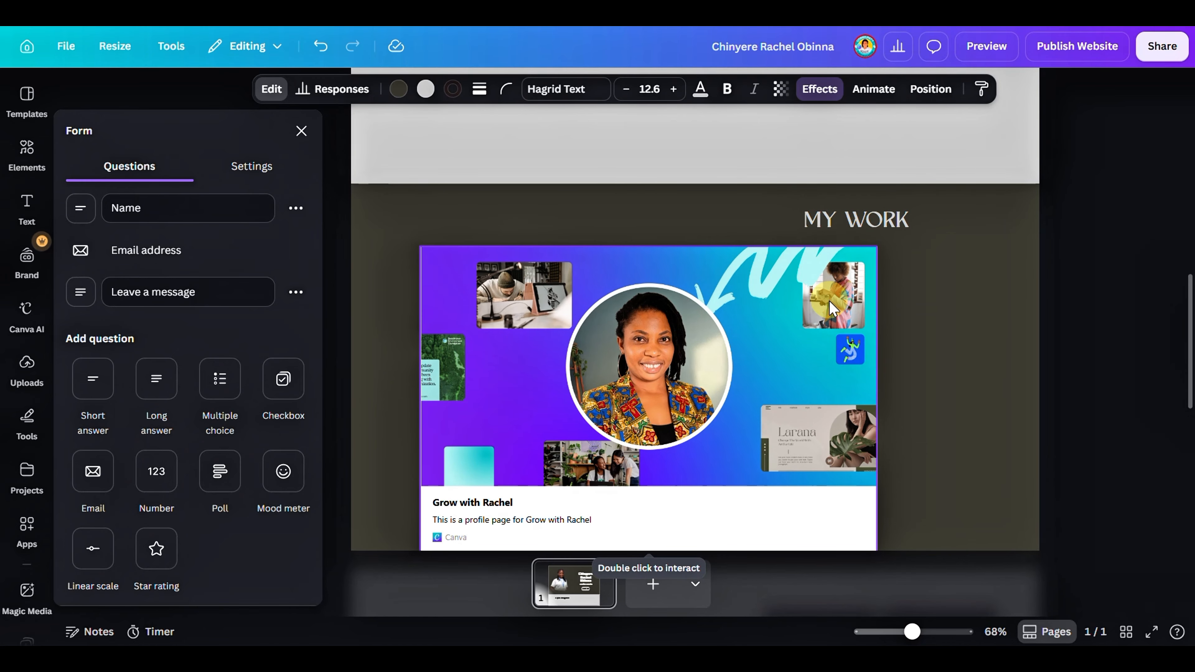
{"action": "scroll", "coordinate": [830, 308], "scroll_direction": "up", "scroll_amount": 8}
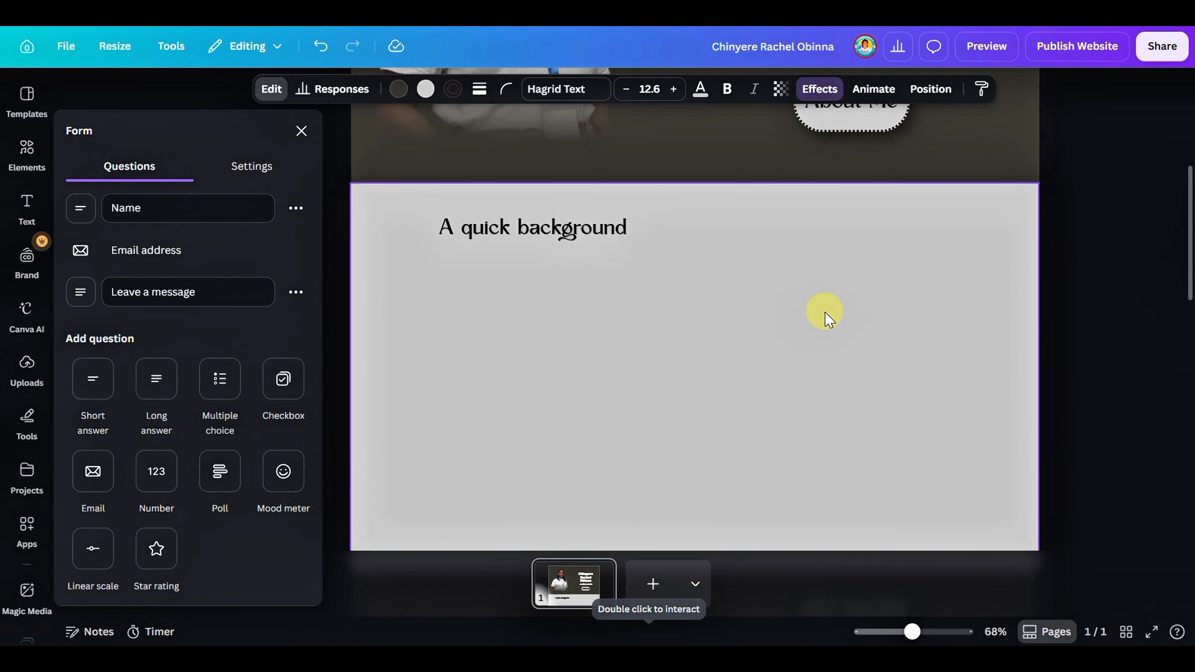
{"action": "scroll", "coordinate": [824, 311], "scroll_direction": "down", "scroll_amount": 10}
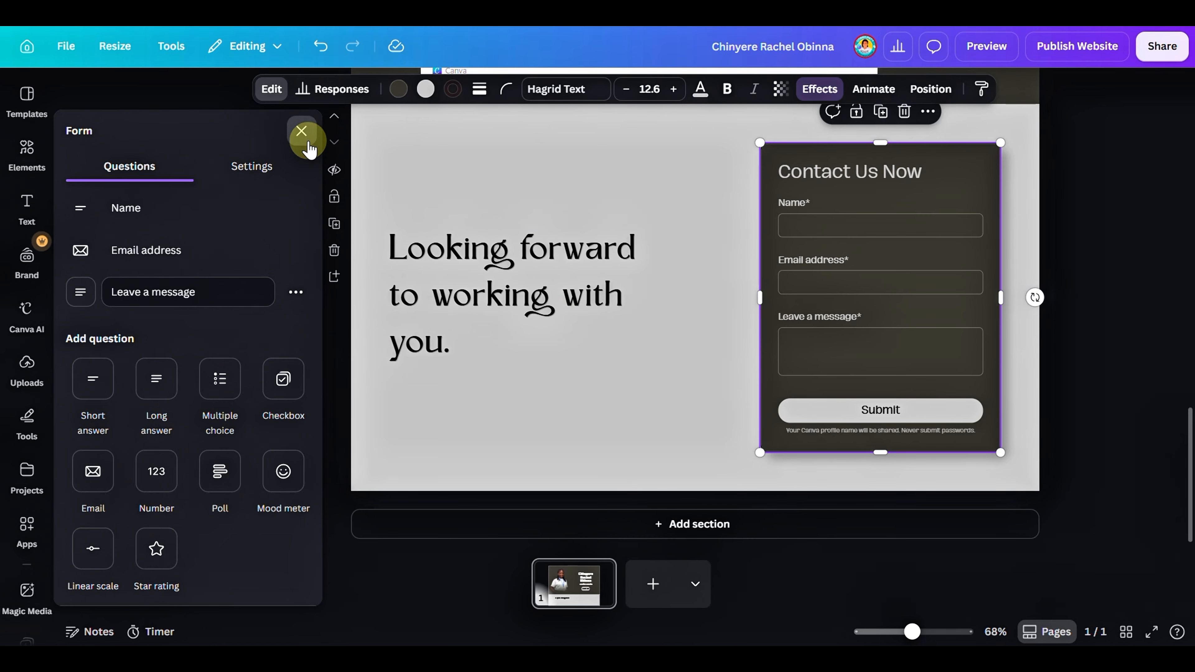
{"action": "left_click", "coordinate": [301, 131]}
{"action": "scroll", "coordinate": [968, 259], "scroll_direction": "up", "scroll_amount": 6}
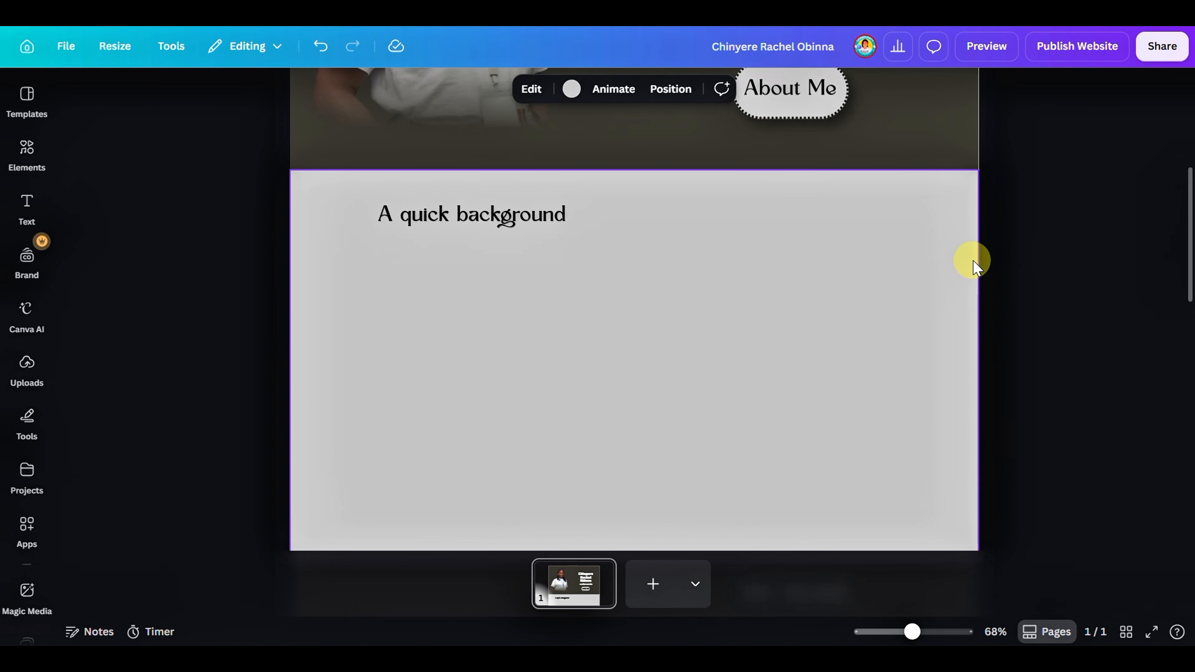
{"action": "scroll", "coordinate": [969, 259], "scroll_direction": "up", "scroll_amount": 4}
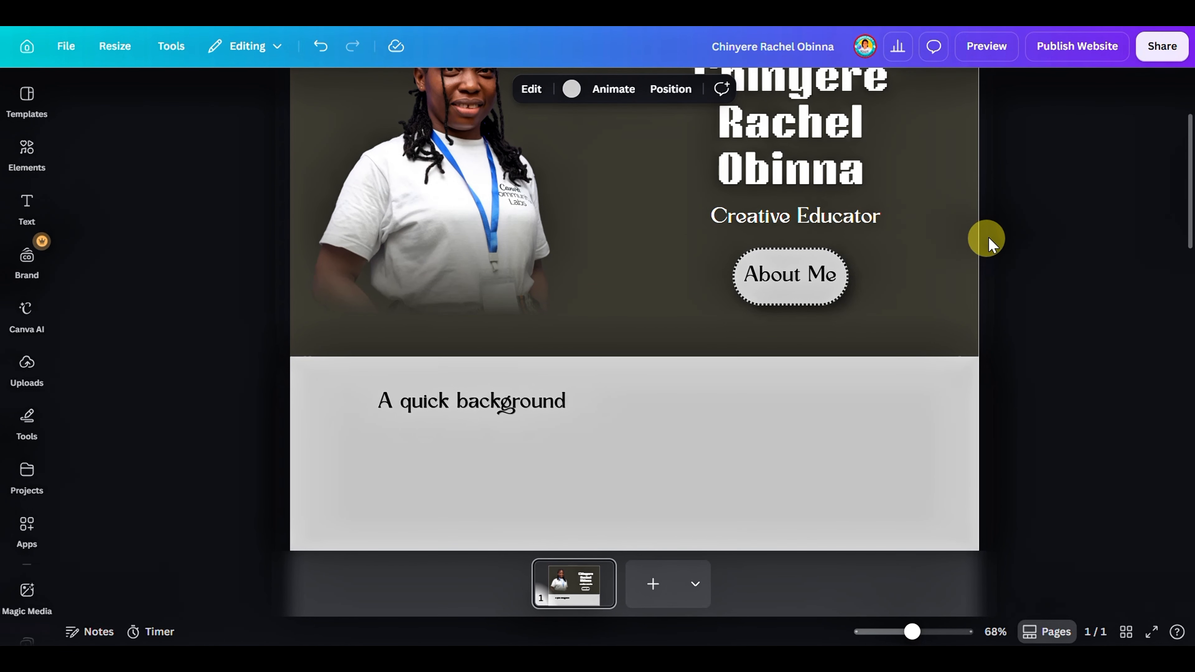
Preview the website in its desktop layout and examine every section from the hero down to the contact form
{"action": "left_click", "coordinate": [1144, 54]}
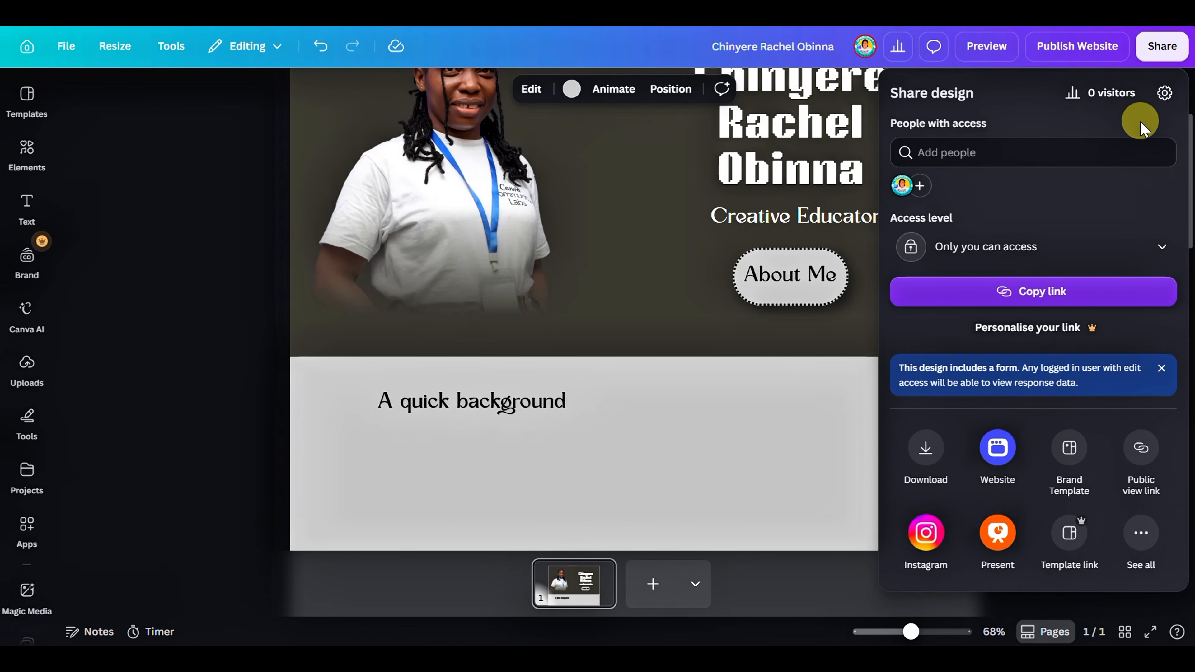
{"action": "left_click", "coordinate": [1140, 446]}
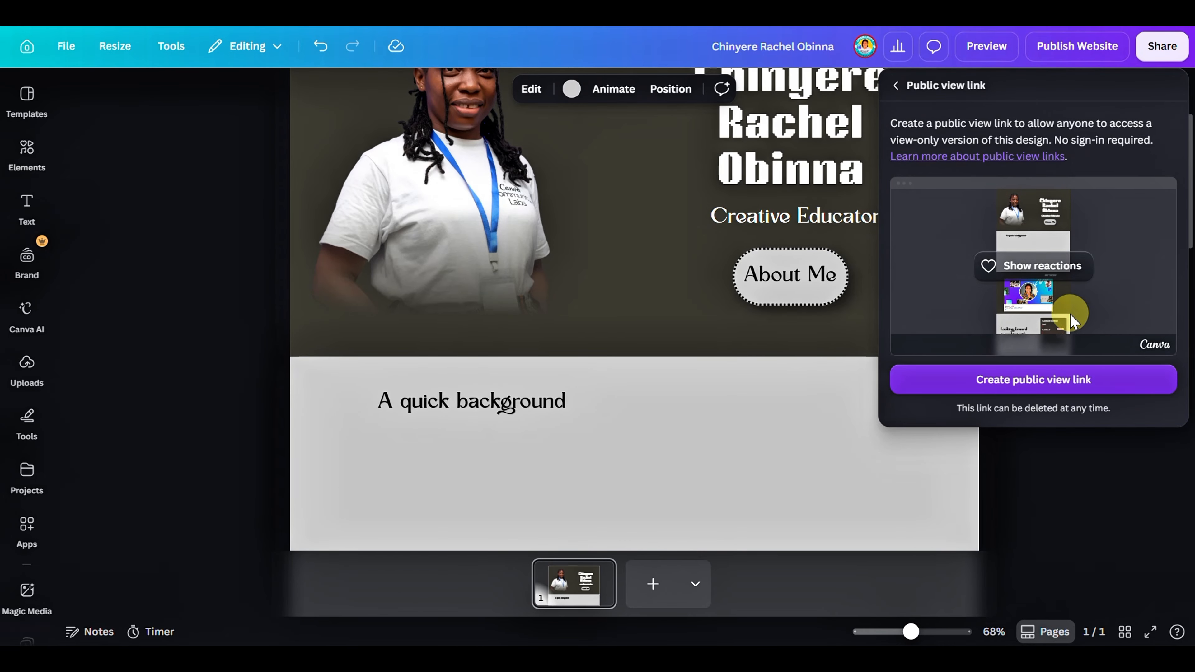
{"action": "left_click", "coordinate": [1000, 48]}
{"action": "left_click", "coordinate": [999, 49]}
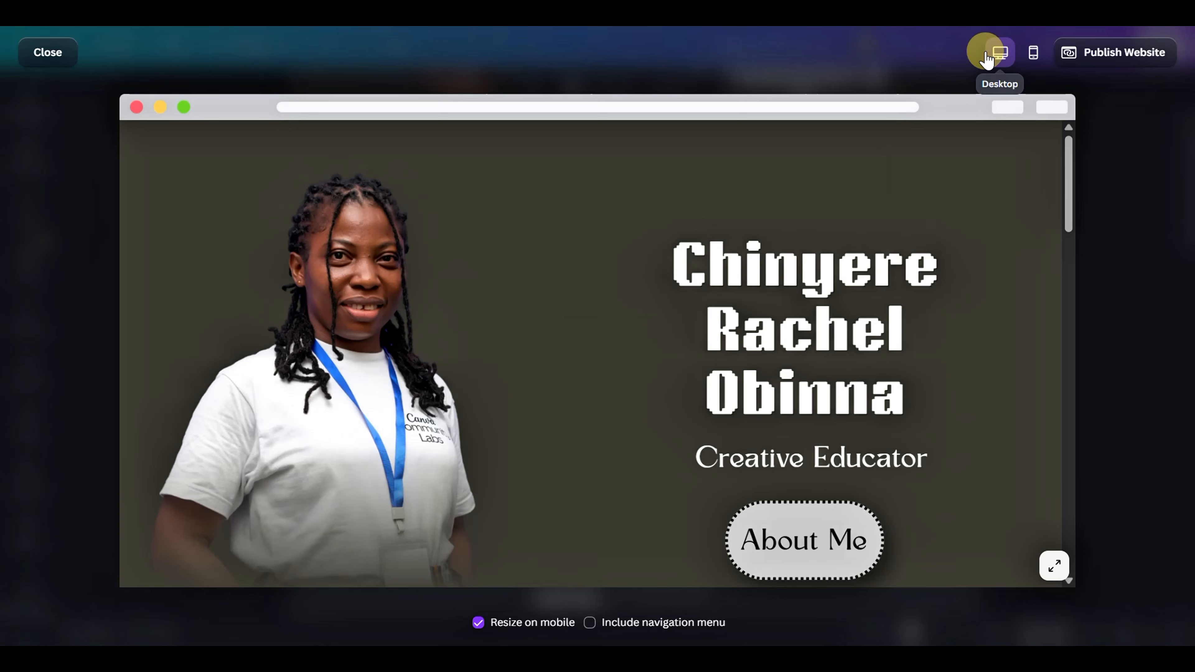
{"action": "scroll", "coordinate": [880, 207], "scroll_direction": "down", "scroll_amount": 5}
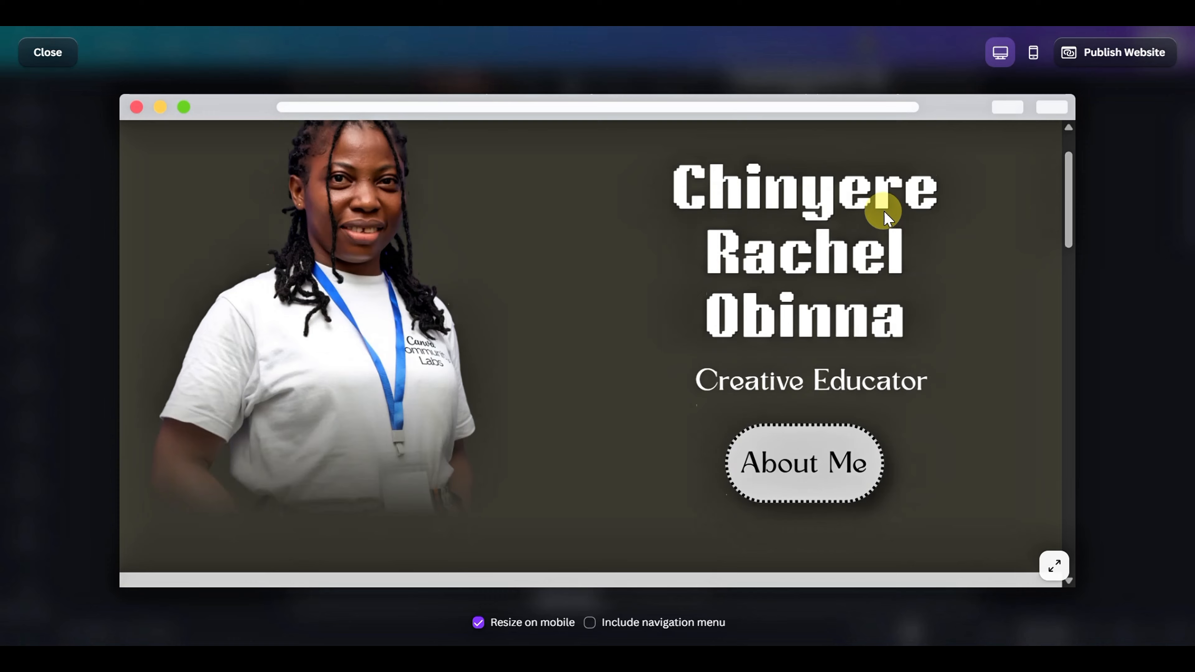
{"action": "scroll", "coordinate": [905, 207], "scroll_direction": "down", "scroll_amount": 10}
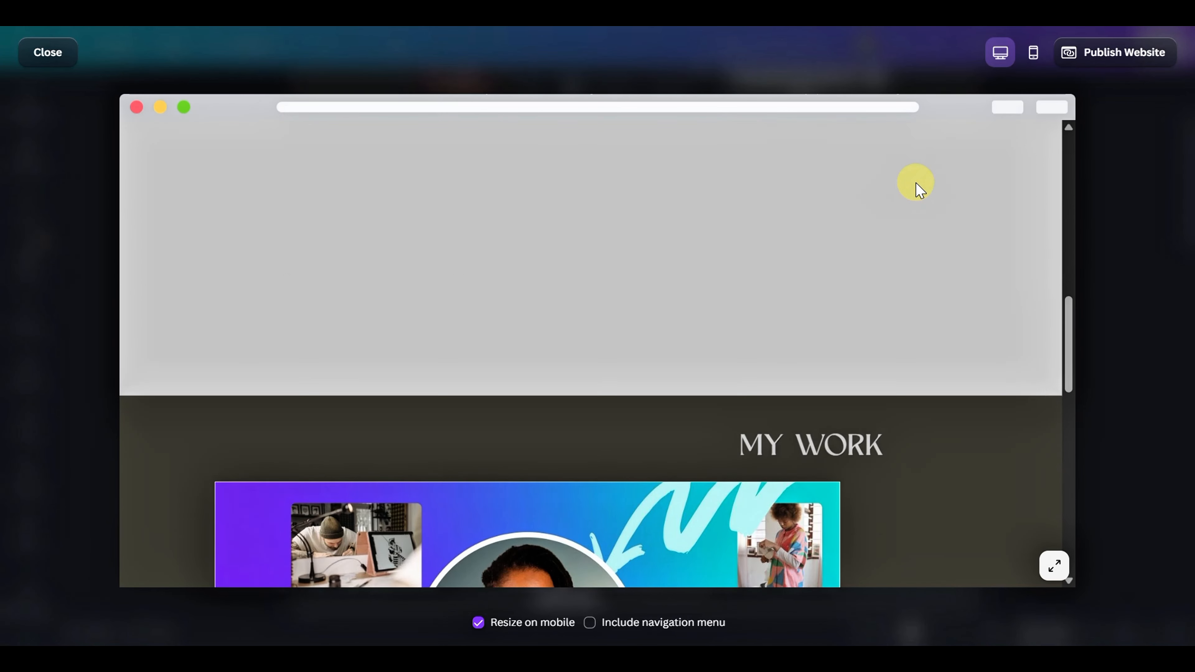
{"action": "scroll", "coordinate": [923, 189], "scroll_direction": "down", "scroll_amount": 5}
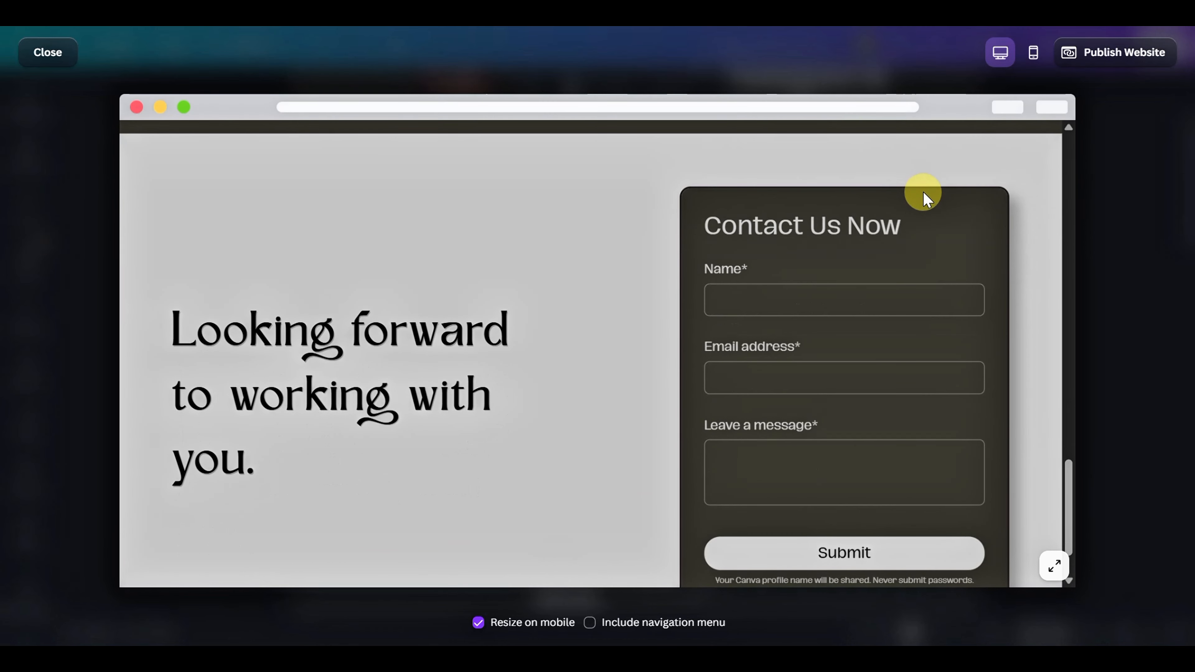
{"action": "scroll", "coordinate": [924, 197], "scroll_direction": "down", "scroll_amount": 2}
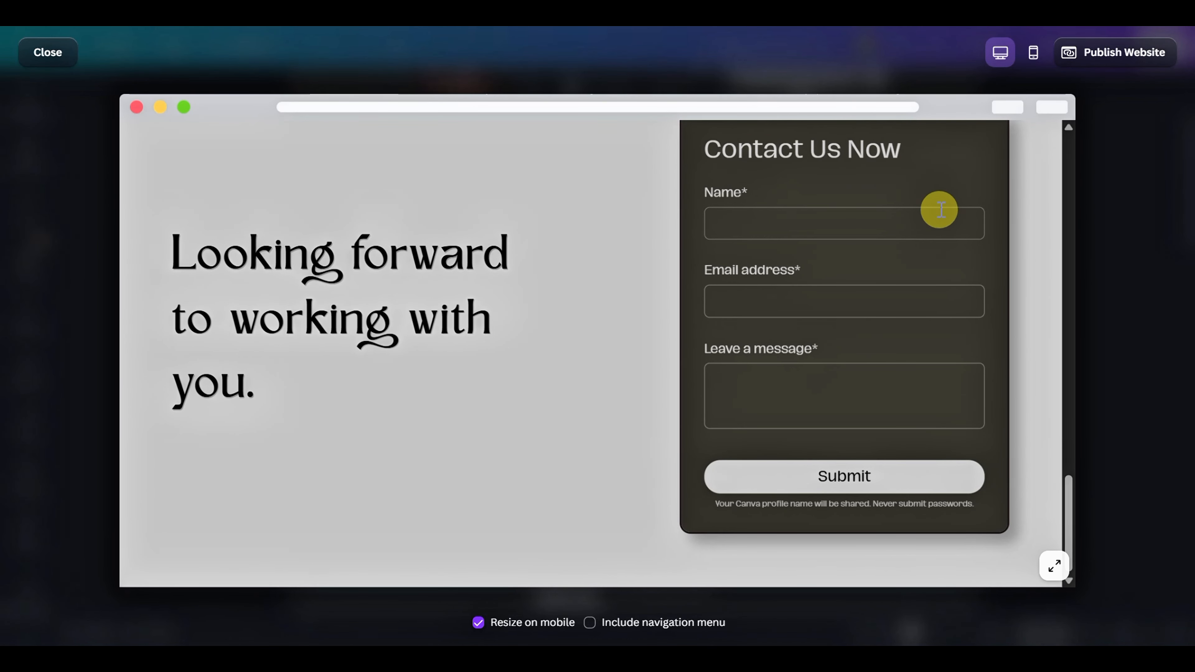
{"action": "scroll", "coordinate": [944, 206], "scroll_direction": "up", "scroll_amount": 12}
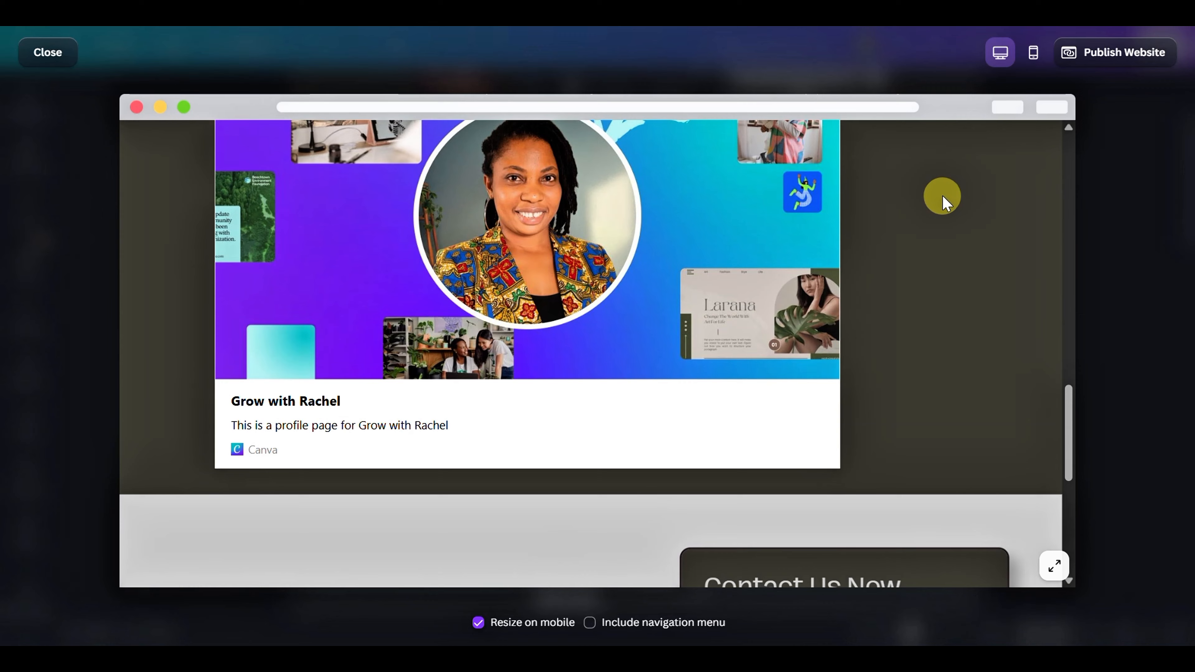
{"action": "scroll", "coordinate": [943, 198], "scroll_direction": "up", "scroll_amount": 10}
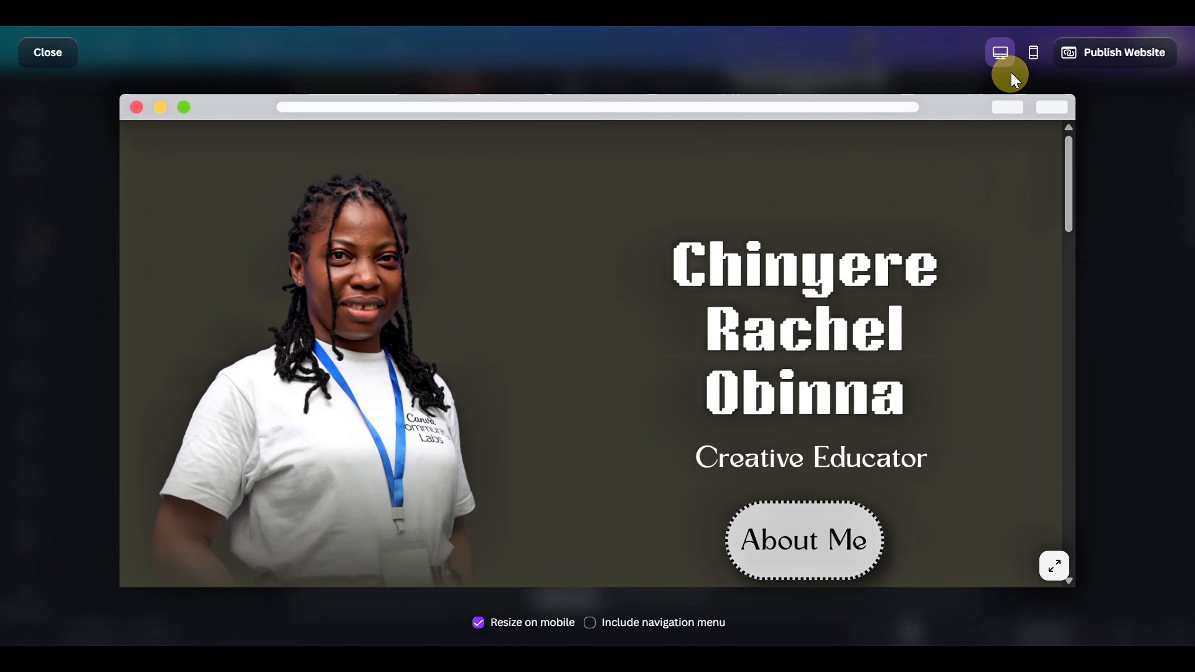
Examine every section of the website in the mobile preview and return to the editor
{"action": "left_click", "coordinate": [1032, 56]}
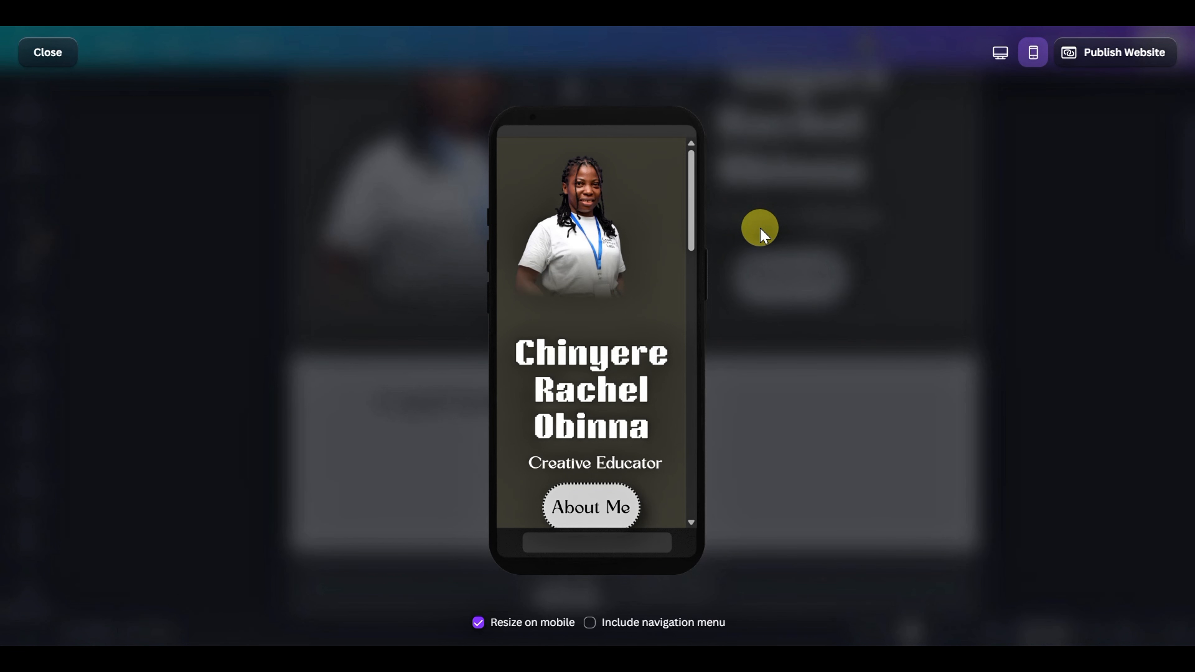
{"action": "scroll", "coordinate": [611, 278], "scroll_direction": "down", "scroll_amount": 4}
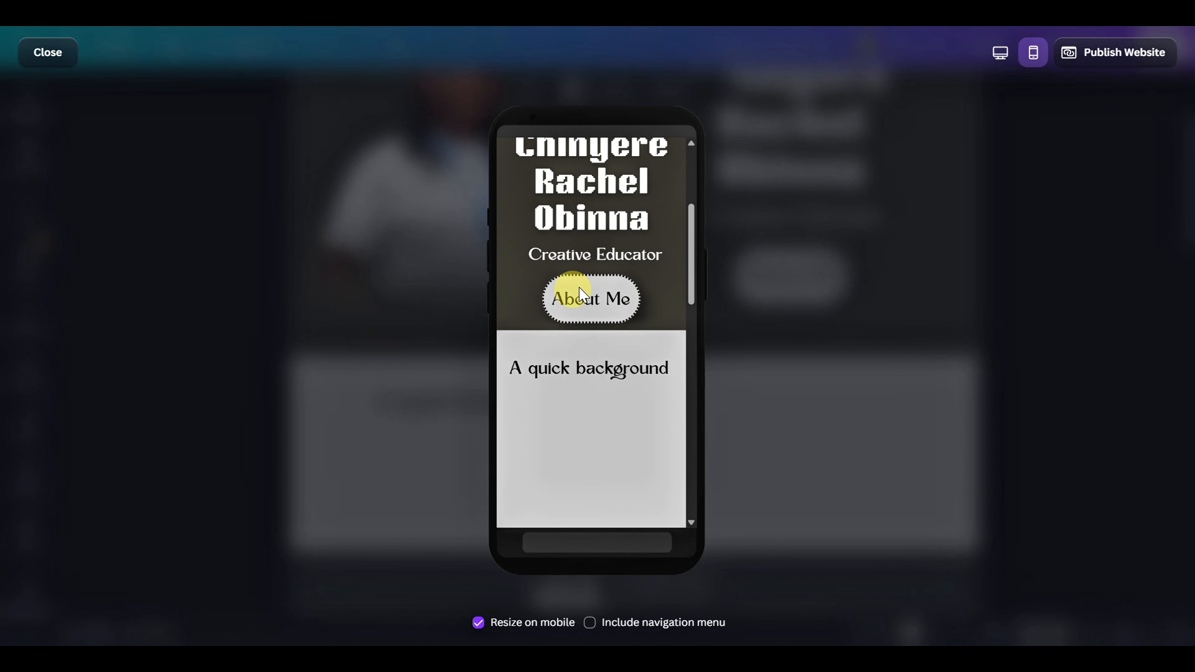
{"action": "scroll", "coordinate": [597, 363], "scroll_direction": "down", "scroll_amount": 5}
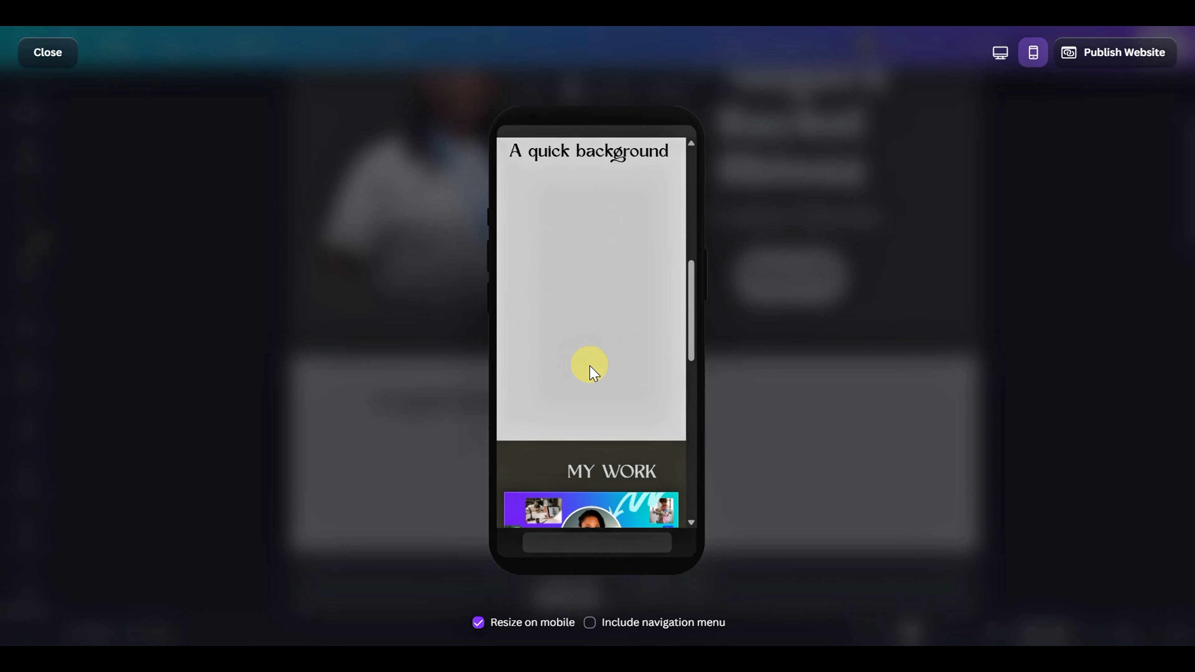
{"action": "scroll", "coordinate": [593, 367], "scroll_direction": "down", "scroll_amount": 6}
{"action": "scroll", "coordinate": [605, 356], "scroll_direction": "down", "scroll_amount": 3}
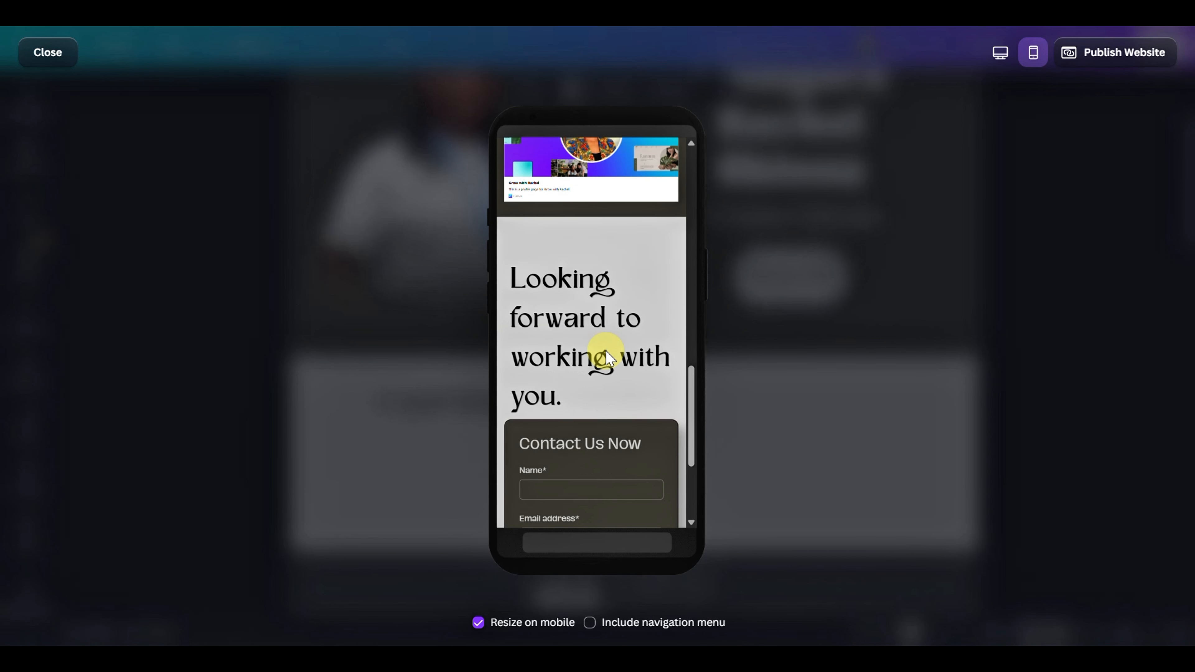
{"action": "scroll", "coordinate": [612, 343], "scroll_direction": "down", "scroll_amount": 4}
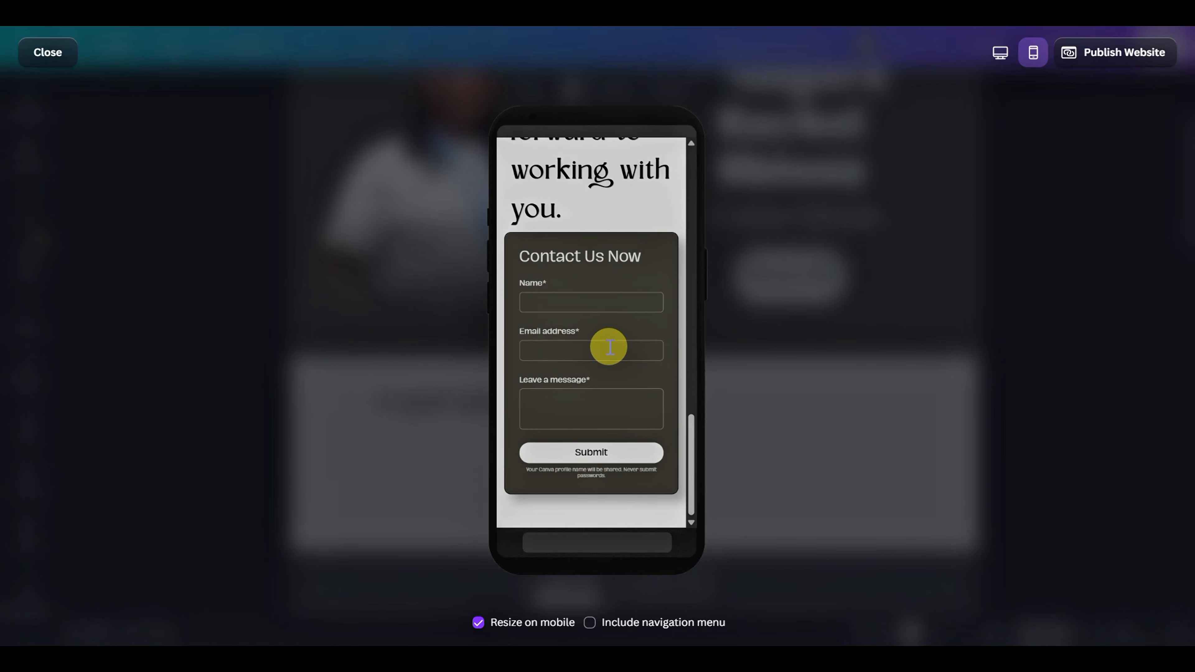
{"action": "scroll", "coordinate": [618, 335], "scroll_direction": "up", "scroll_amount": 8}
{"action": "scroll", "coordinate": [622, 335], "scroll_direction": "up", "scroll_amount": 2}
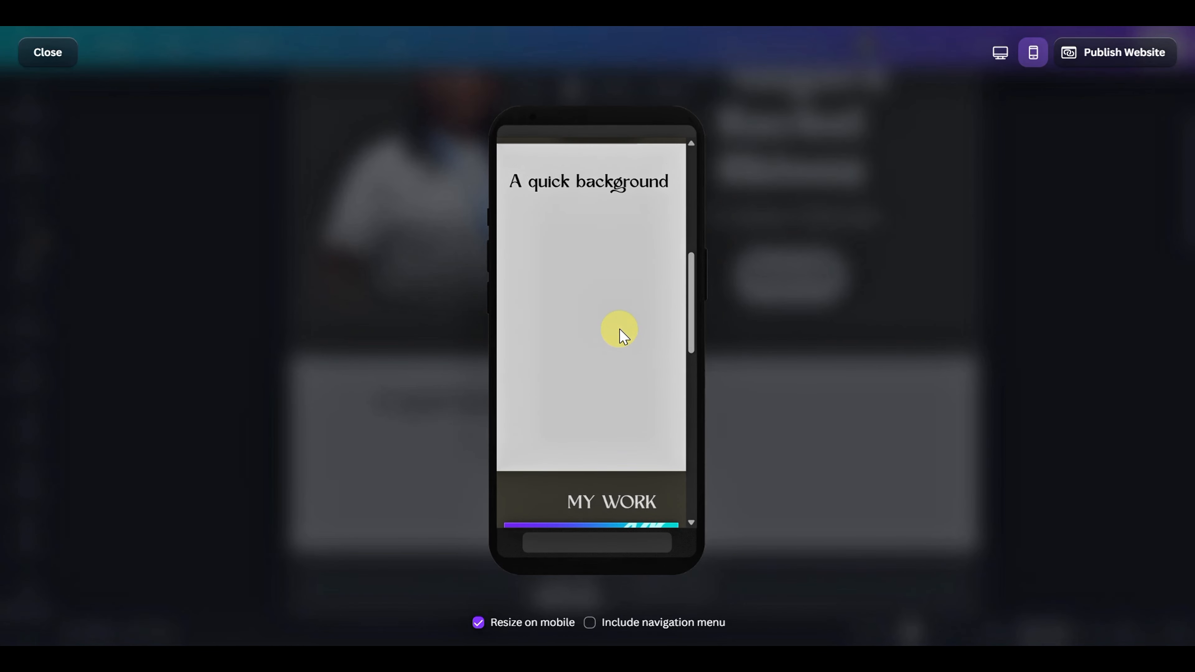
{"action": "scroll", "coordinate": [628, 320], "scroll_direction": "up", "scroll_amount": 6}
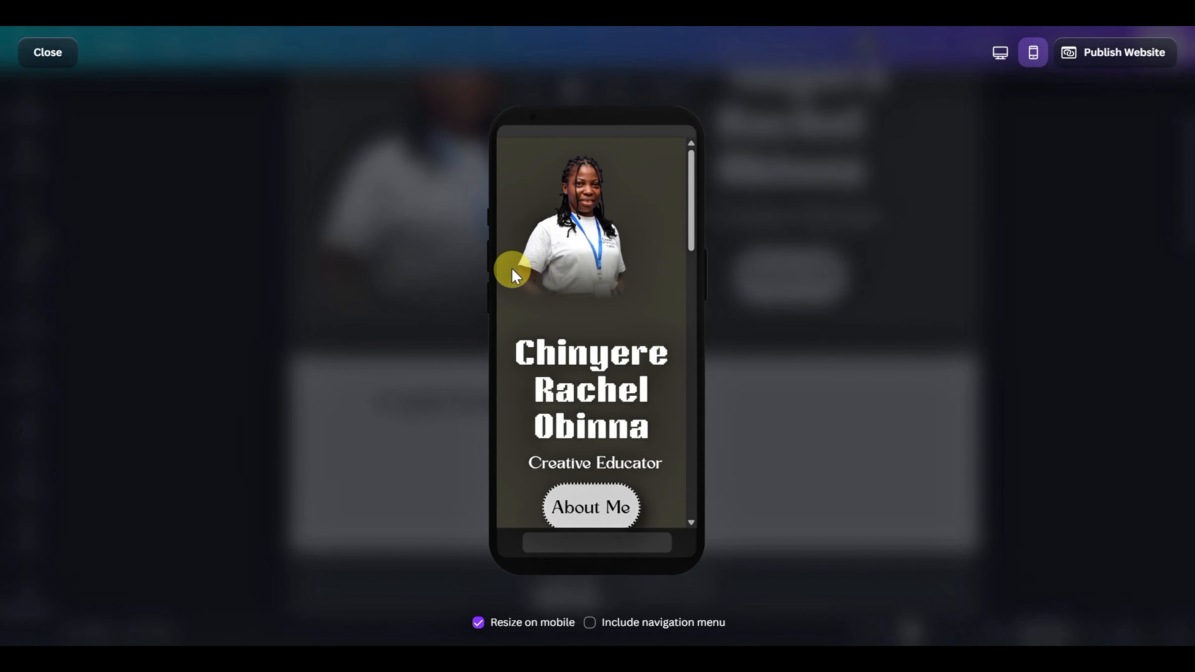
{"action": "left_click", "coordinate": [52, 58]}
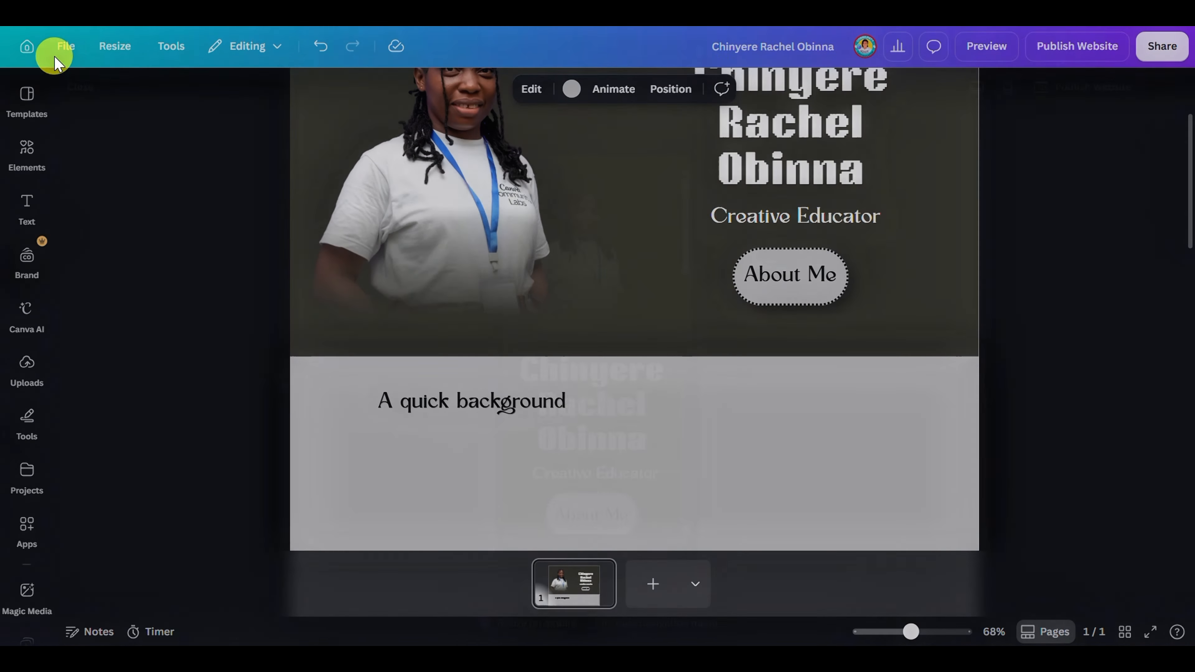
Create a public view link for the design and turn on notifications for when it is accessed
{"action": "left_click", "coordinate": [1163, 47]}
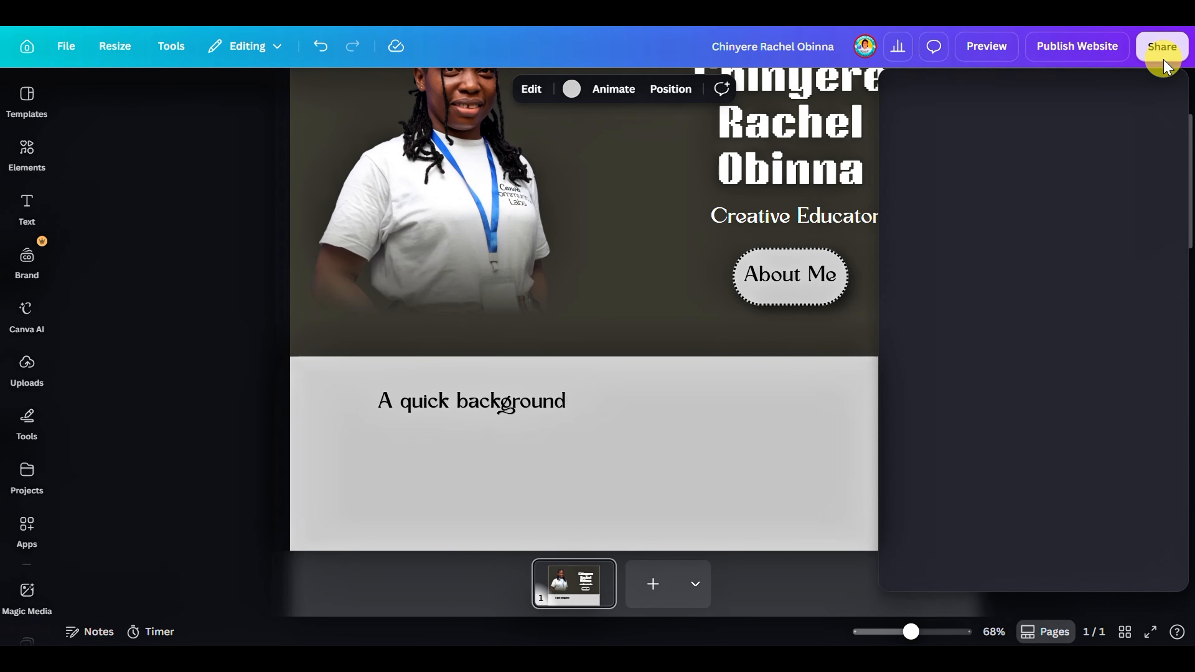
{"action": "left_click", "coordinate": [1135, 492]}
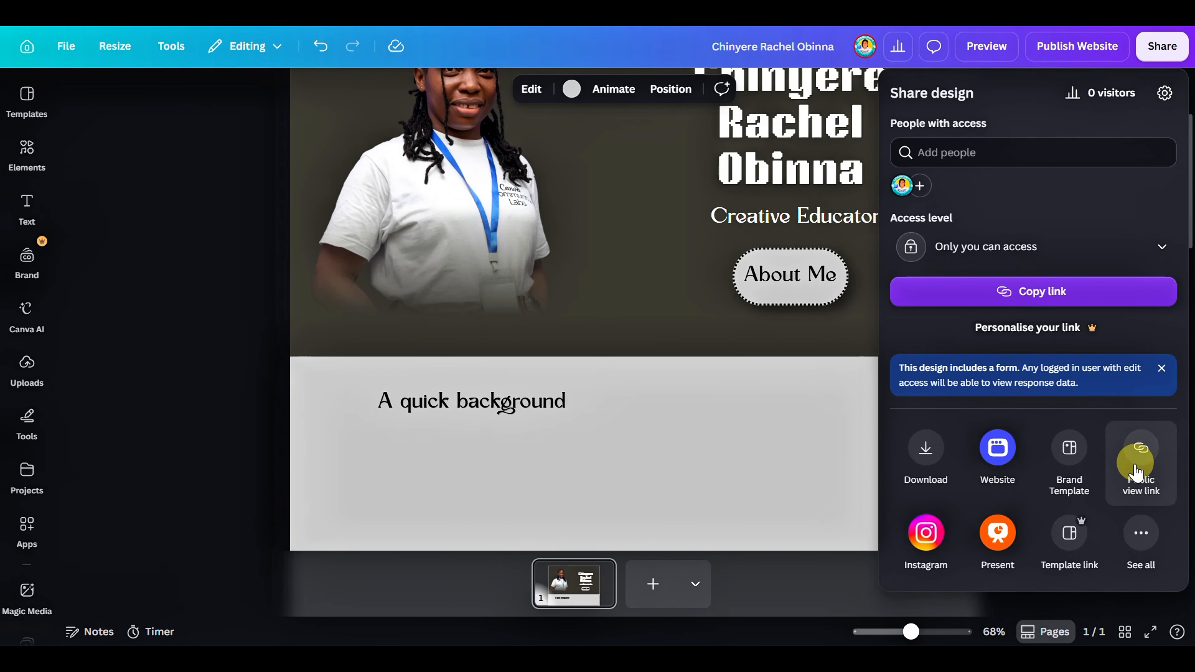
{"action": "left_click", "coordinate": [1149, 455]}
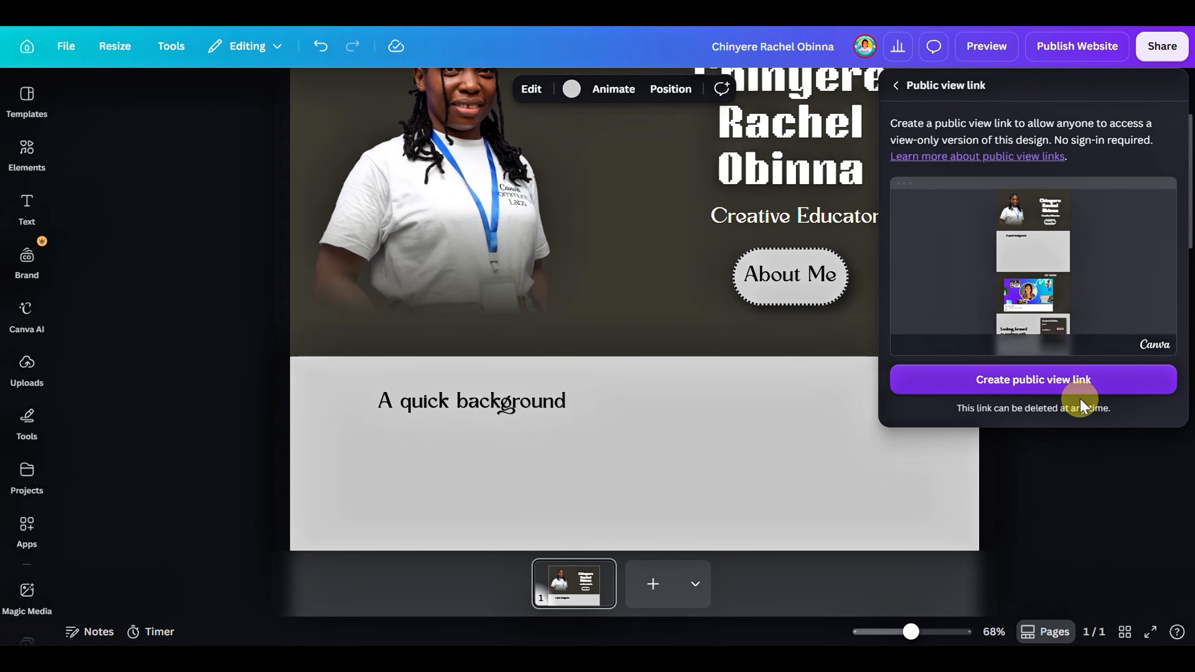
{"action": "left_click", "coordinate": [1083, 384]}
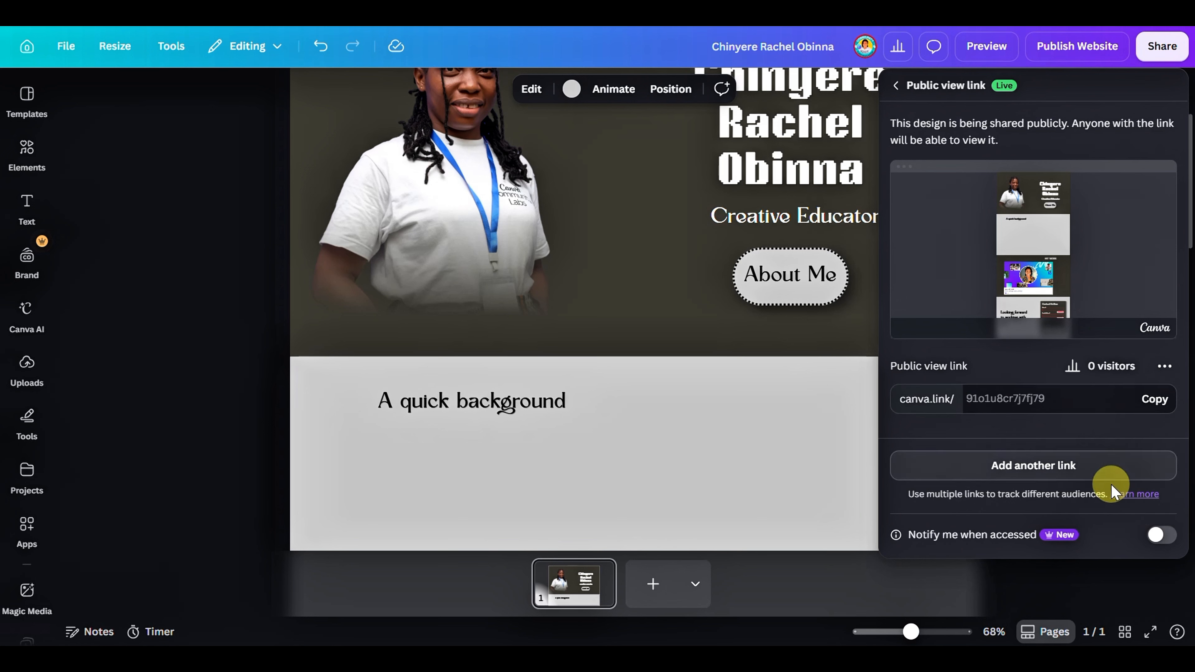
{"action": "left_click", "coordinate": [1160, 537]}
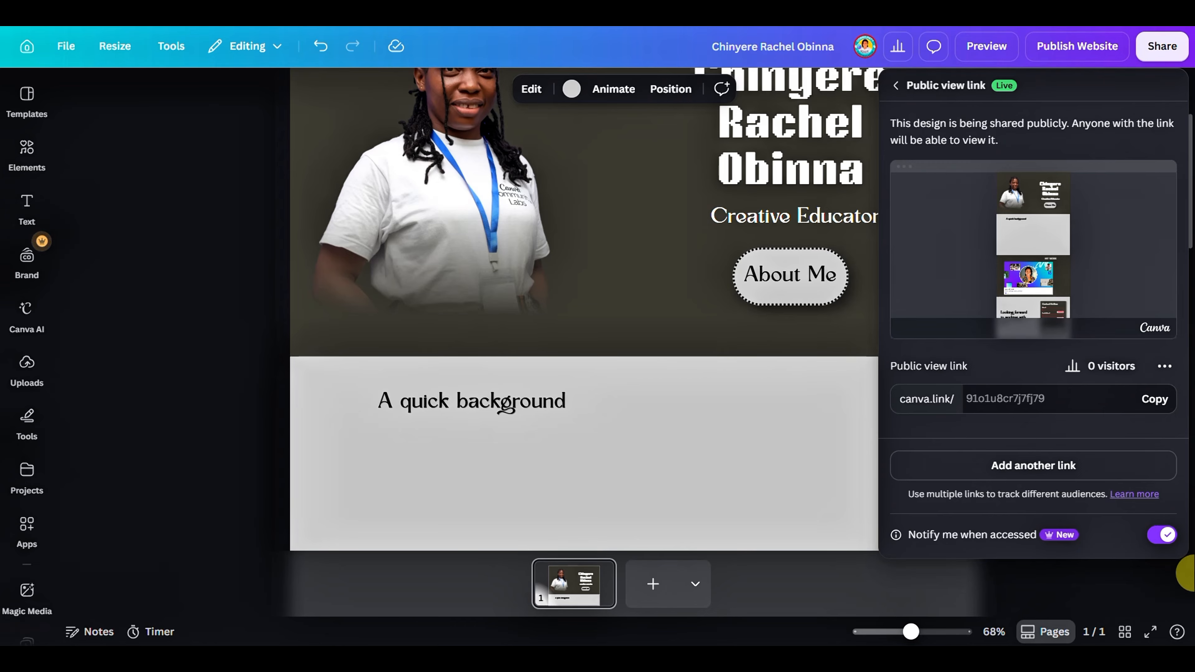
{"action": "triple_click", "coordinate": [930, 366]}
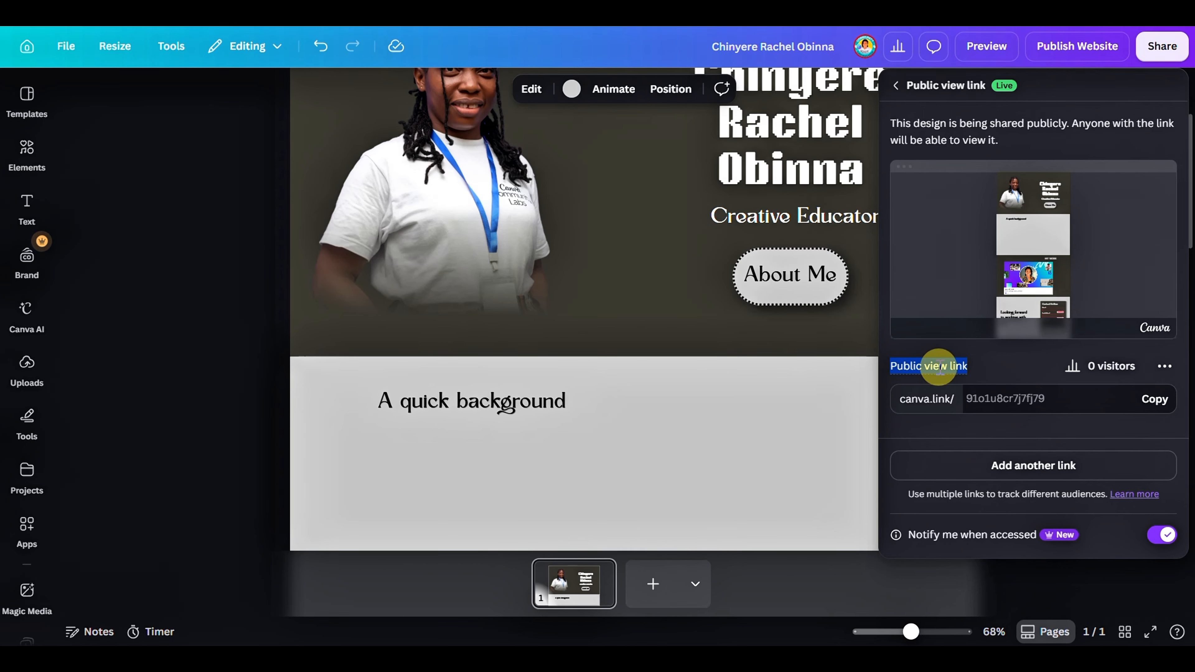
Add a second public view link for the design and copy that new link
{"action": "left_click", "coordinate": [940, 366]}
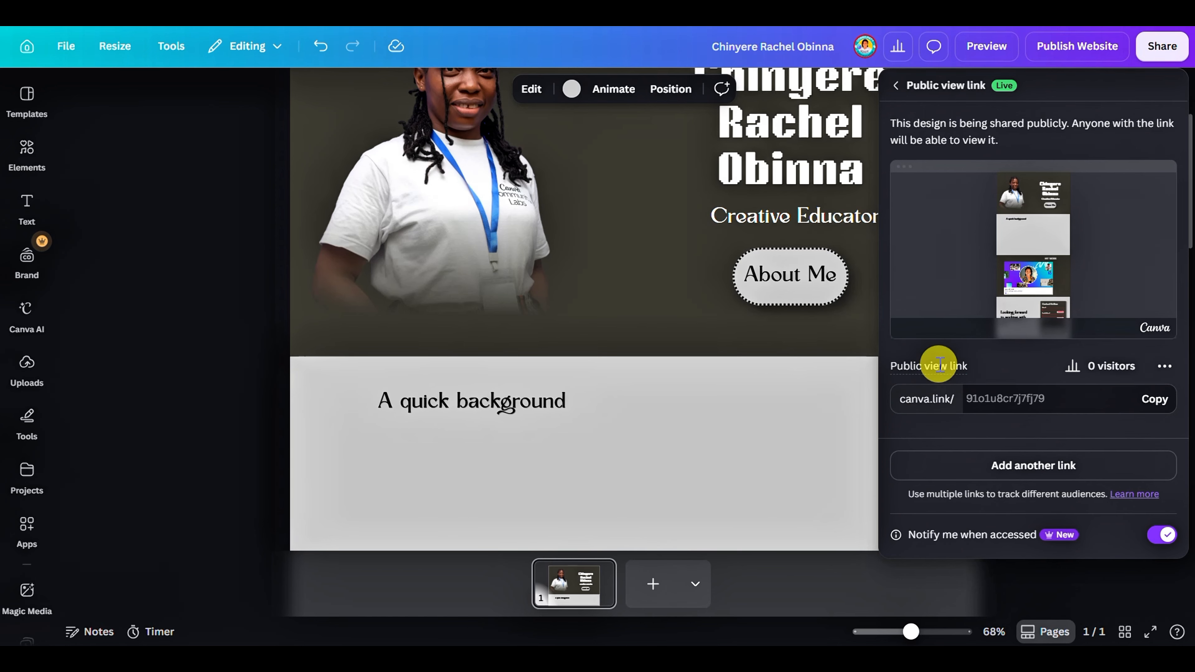
{"action": "triple_click", "coordinate": [940, 365]}
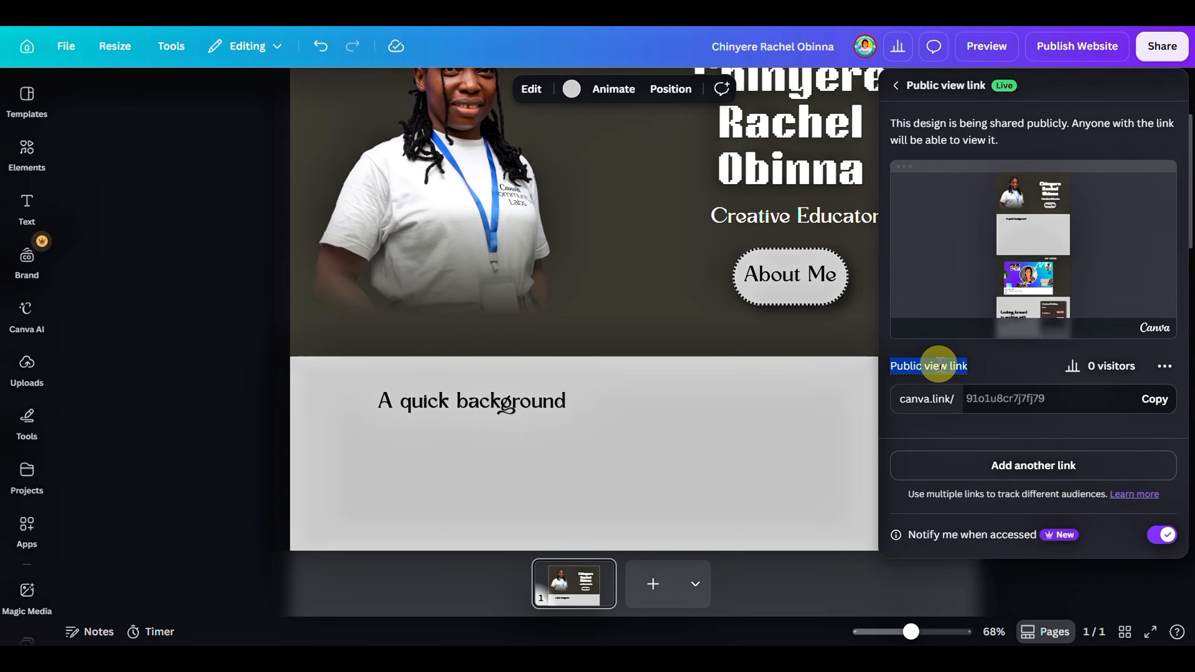
{"action": "left_click", "coordinate": [981, 463]}
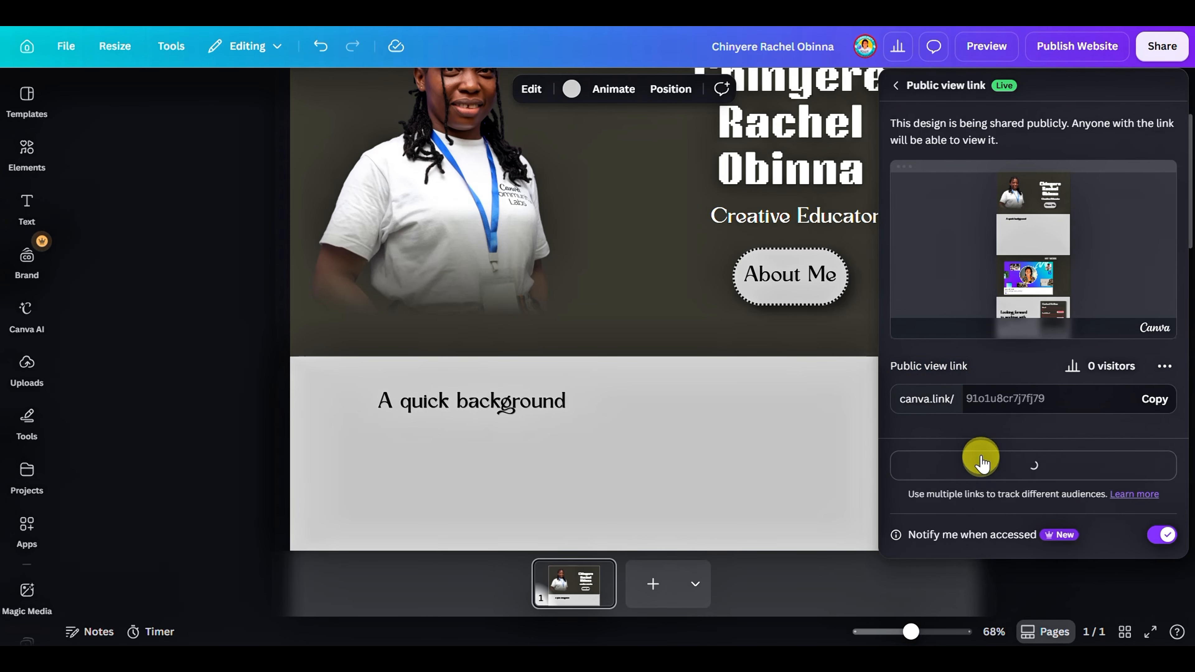
{"action": "triple_click", "coordinate": [955, 415]}
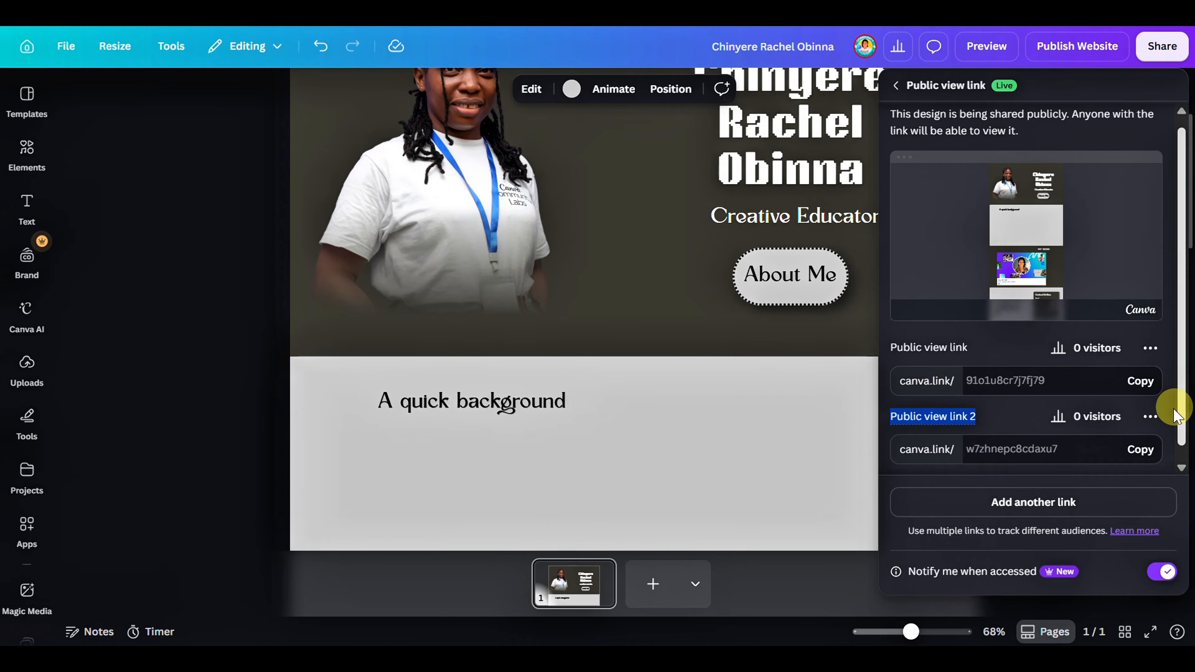
{"action": "left_click", "coordinate": [1138, 450]}
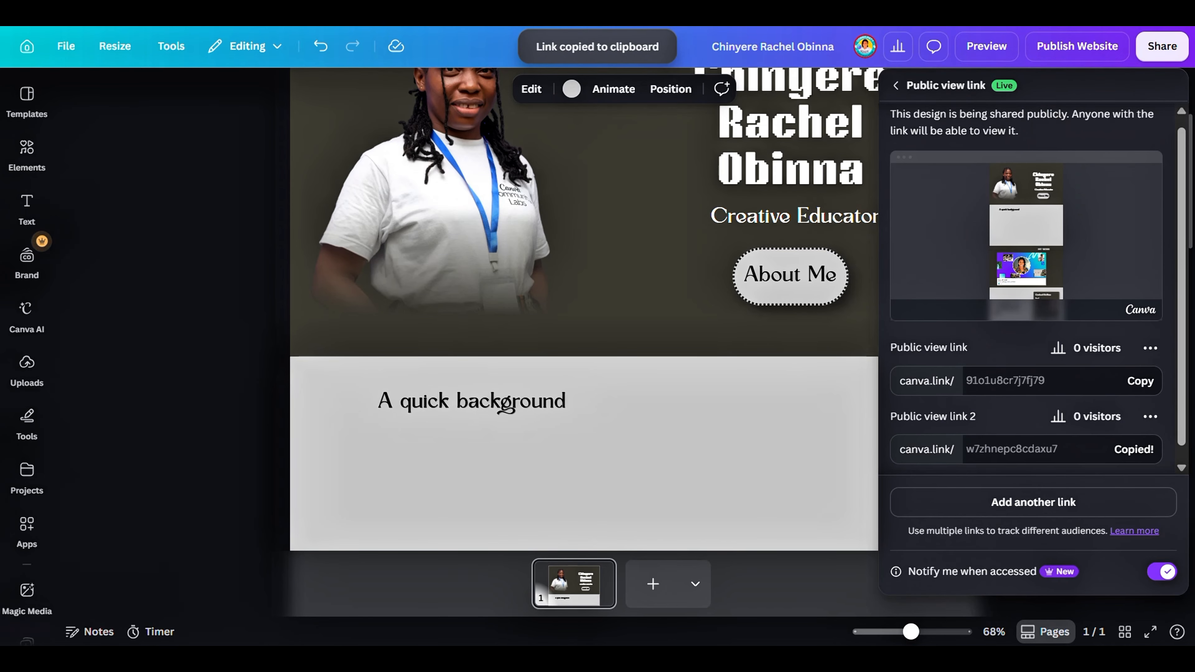
Open the copied public view link in a new browser tab
{"action": "key", "text": "ctrl+t"}
{"action": "left_click", "coordinate": [812, 10]}
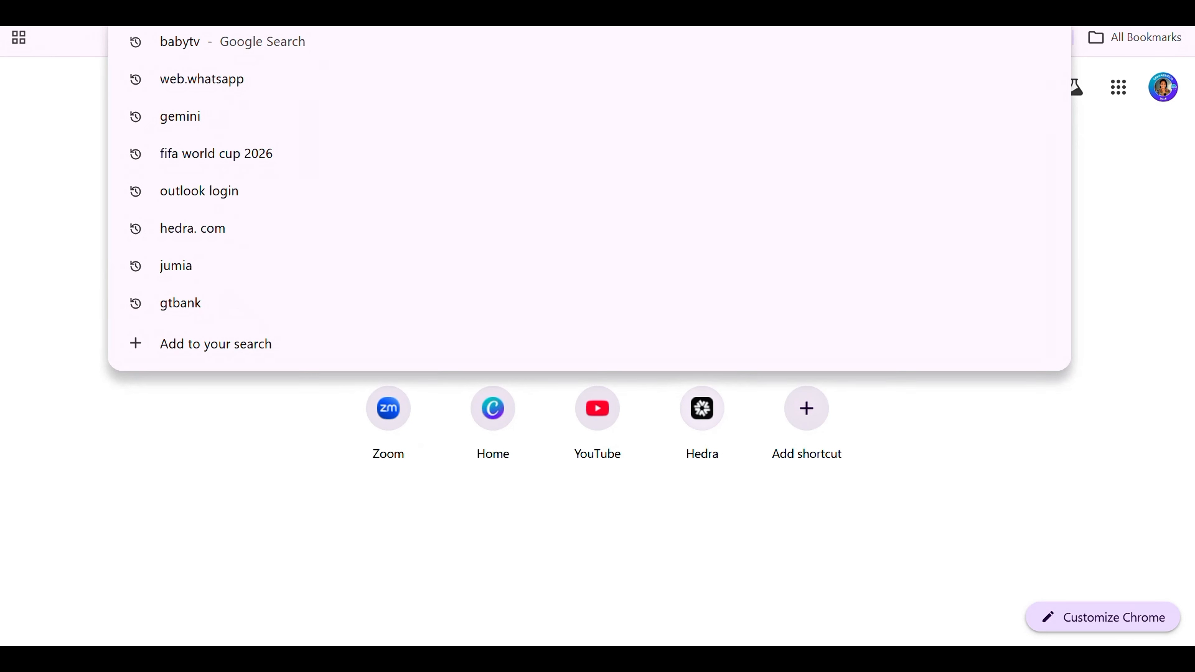
{"action": "key", "text": "ctrl+v"}
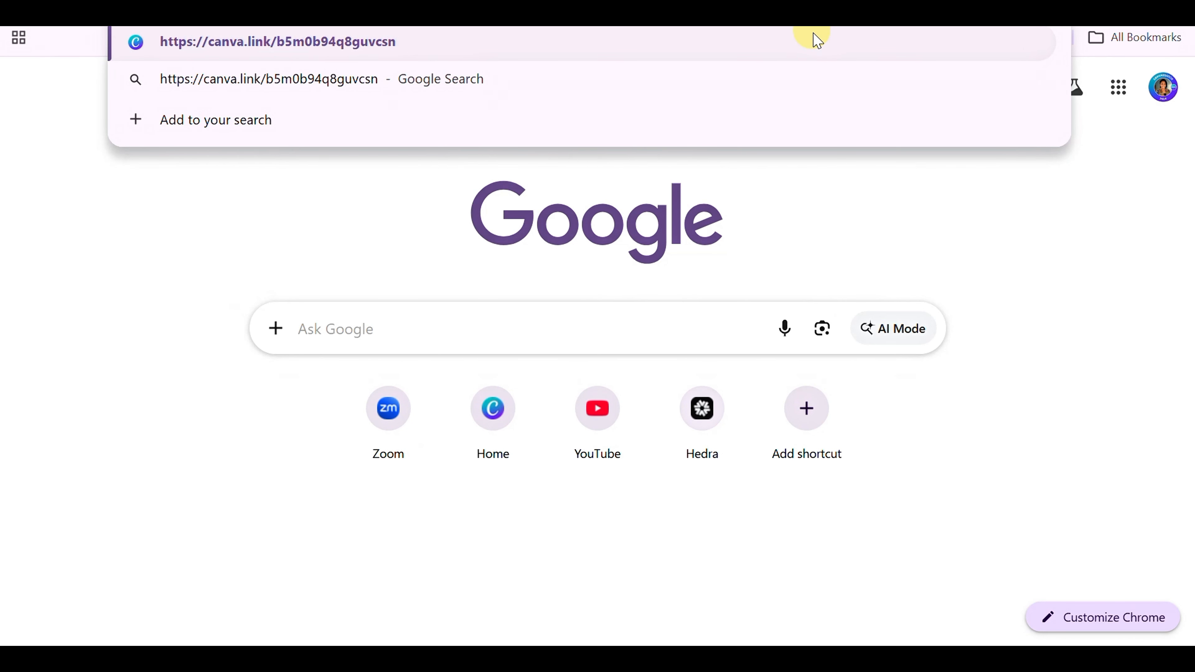
{"action": "key", "text": "Return"}
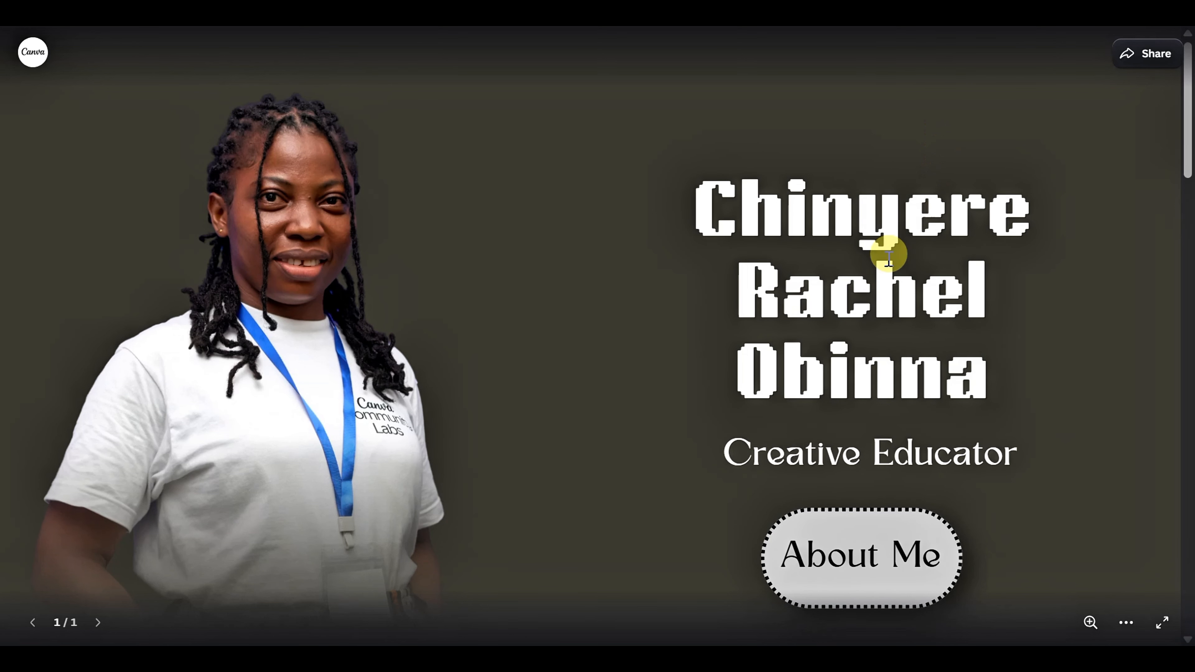
Examine the publicly shared page from the hero section through "My Work" to the contact form, and return to the hero
{"action": "scroll", "coordinate": [873, 378], "scroll_direction": "down", "scroll_amount": 6}
{"action": "scroll", "coordinate": [893, 375], "scroll_direction": "down", "scroll_amount": 15}
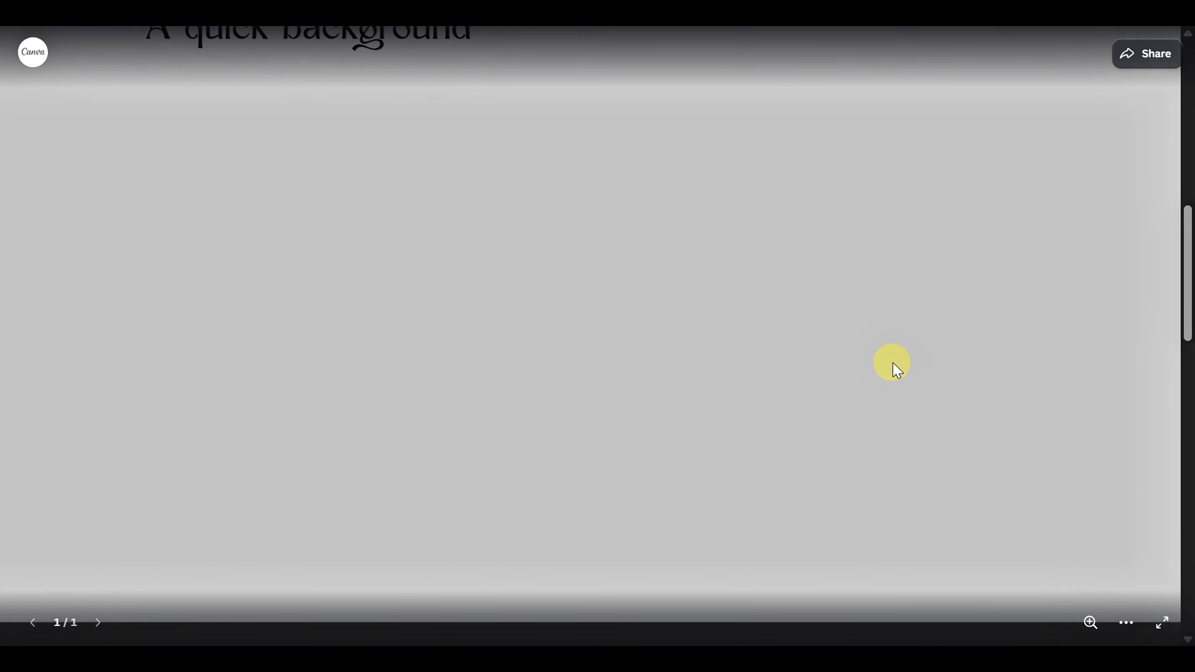
{"action": "scroll", "coordinate": [915, 358], "scroll_direction": "down", "scroll_amount": 10}
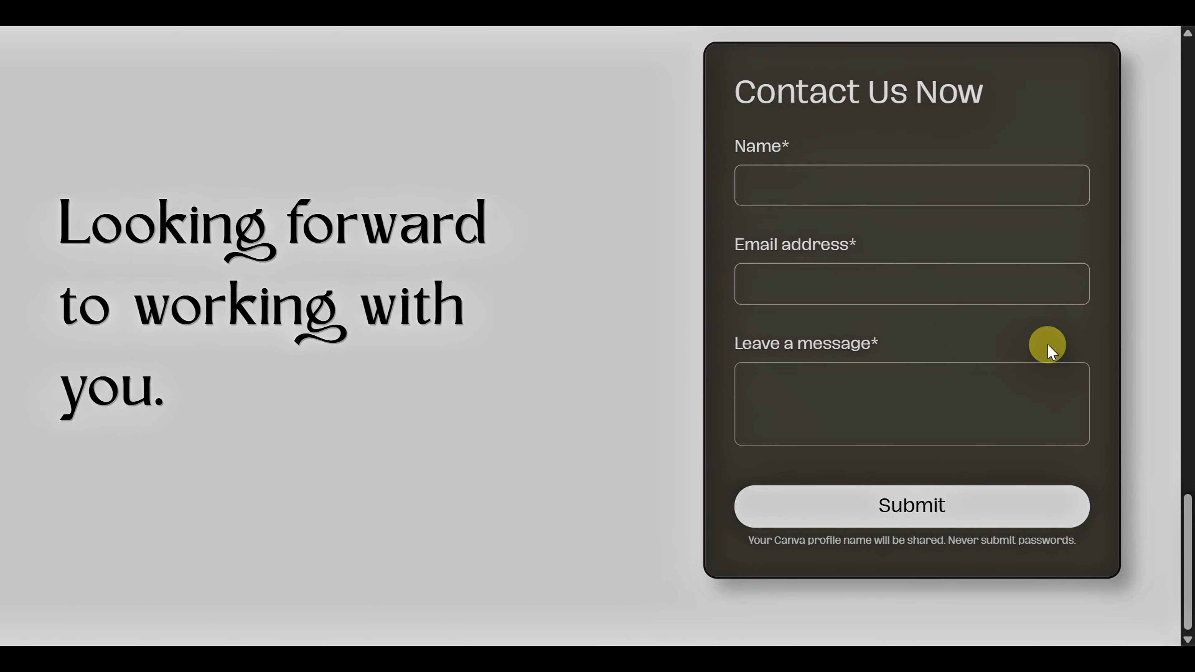
{"action": "scroll", "coordinate": [827, 363], "scroll_direction": "up", "scroll_amount": 5}
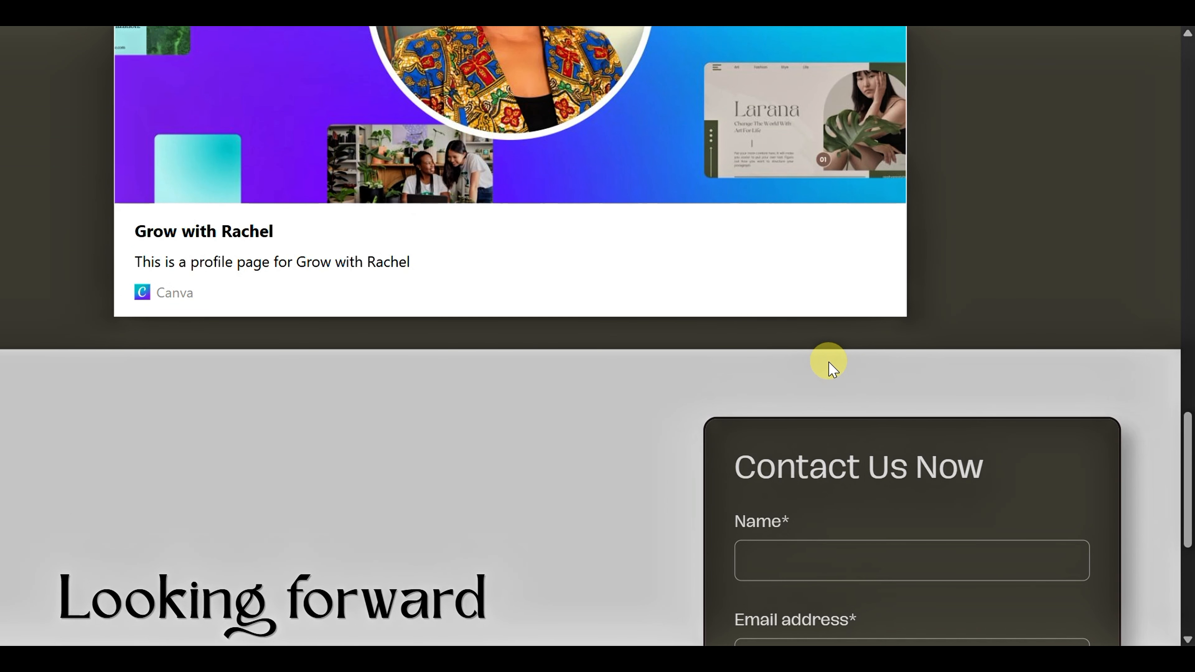
{"action": "scroll", "coordinate": [831, 369], "scroll_direction": "up", "scroll_amount": 3}
{"action": "scroll", "coordinate": [737, 150], "scroll_direction": "up", "scroll_amount": 10}
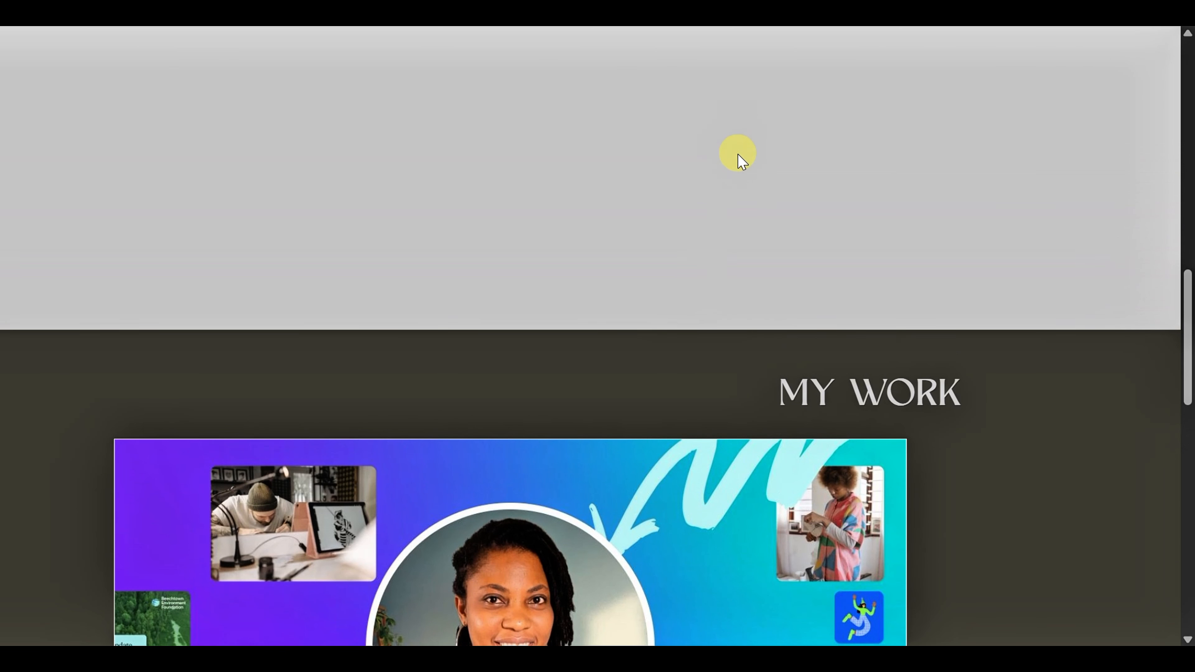
{"action": "scroll", "coordinate": [746, 141], "scroll_direction": "up", "scroll_amount": 8}
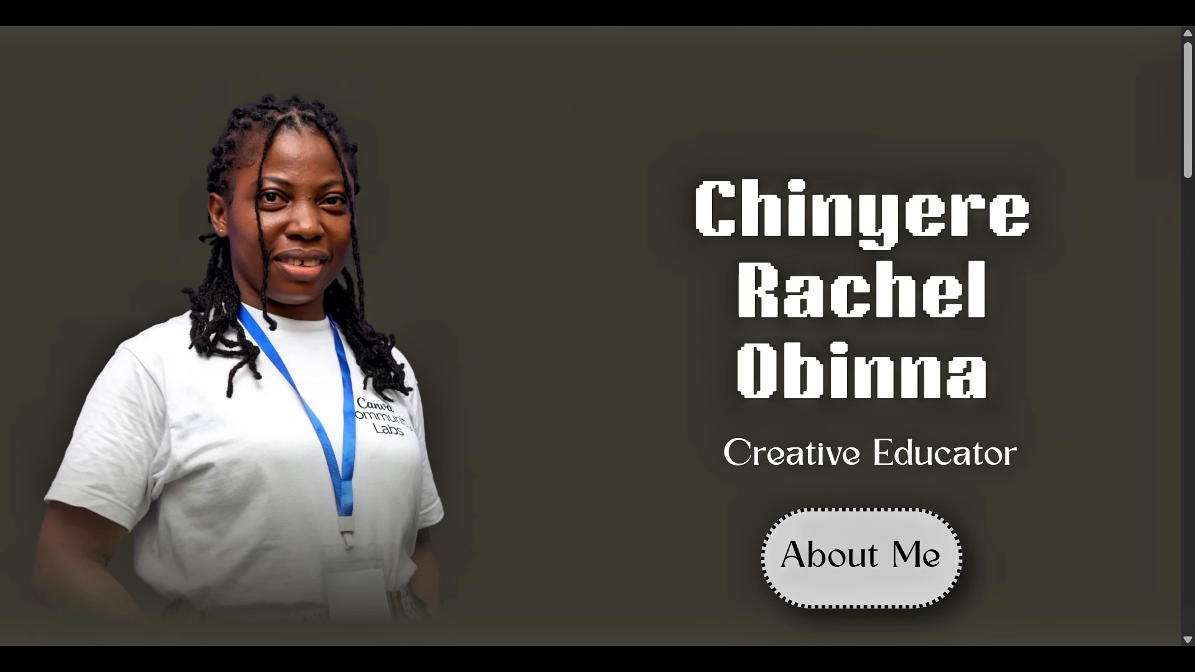